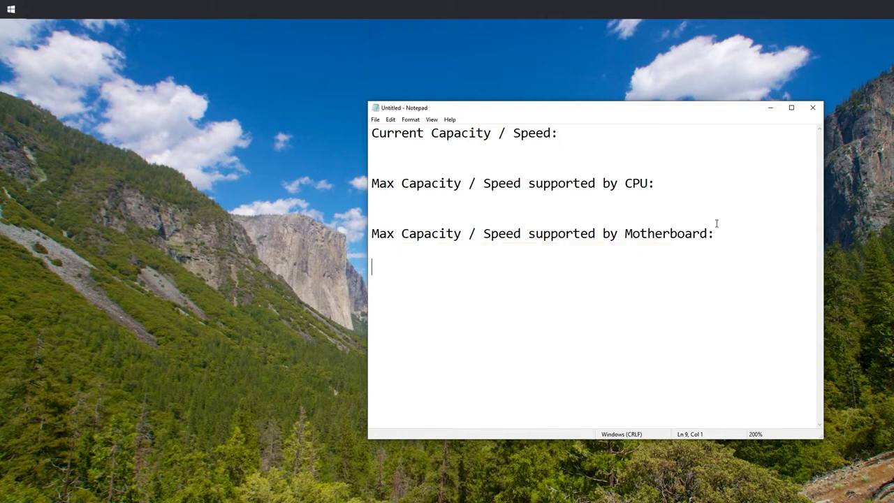
# Step: Open Task Manager's Performance > Memory page to read the installed RAM details
pyautogui.moveTo(559, 132); pyautogui.dragTo(343, 134)
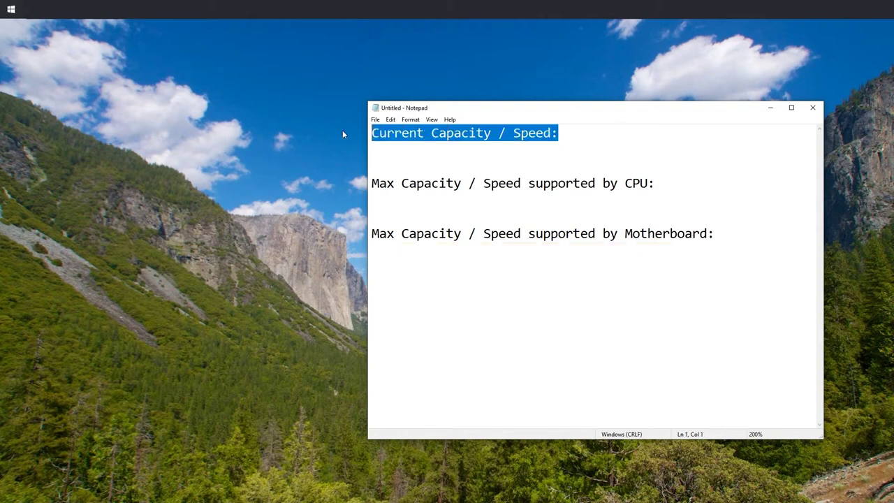
pyautogui.rightClick(11, 10)
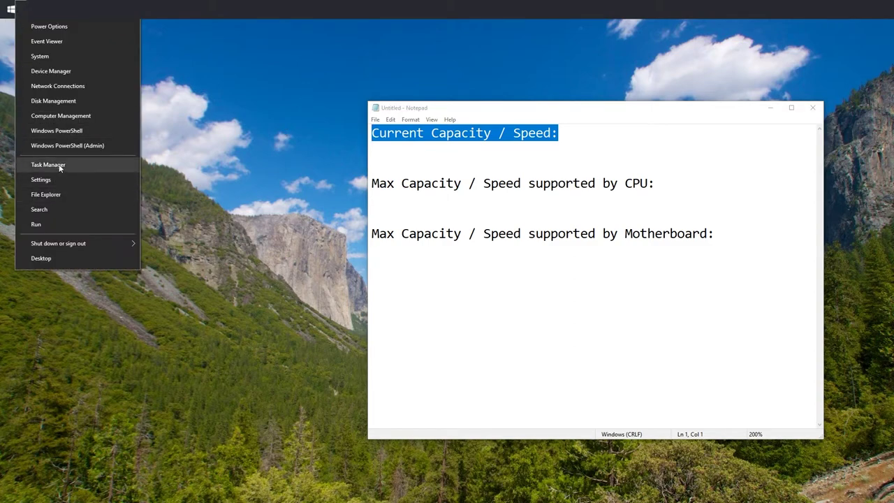
pyautogui.click(60, 166)
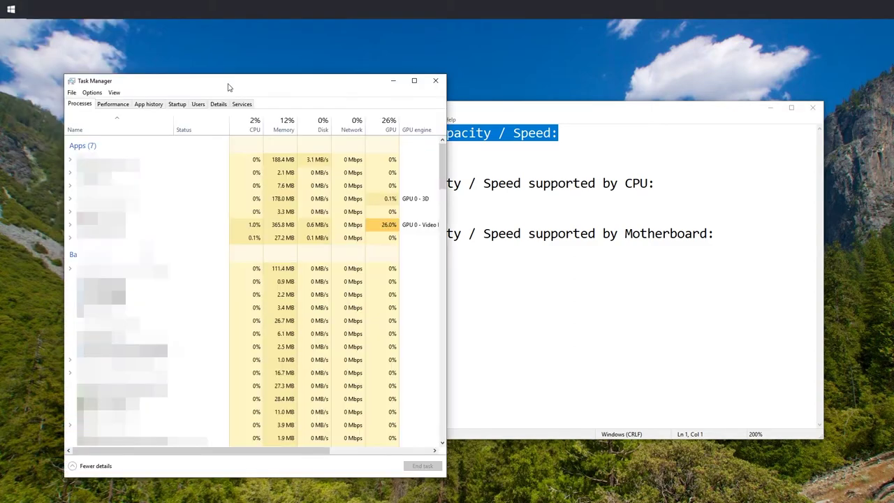
pyautogui.click(112, 104)
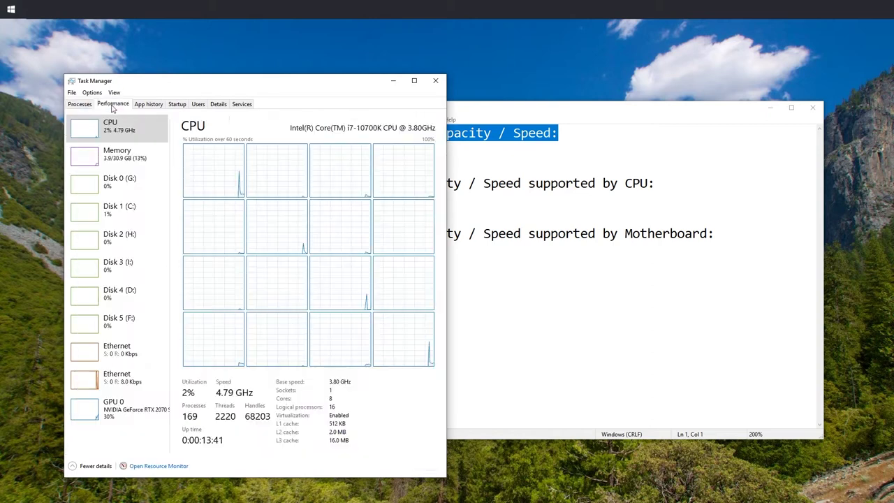
pyautogui.click(114, 159)
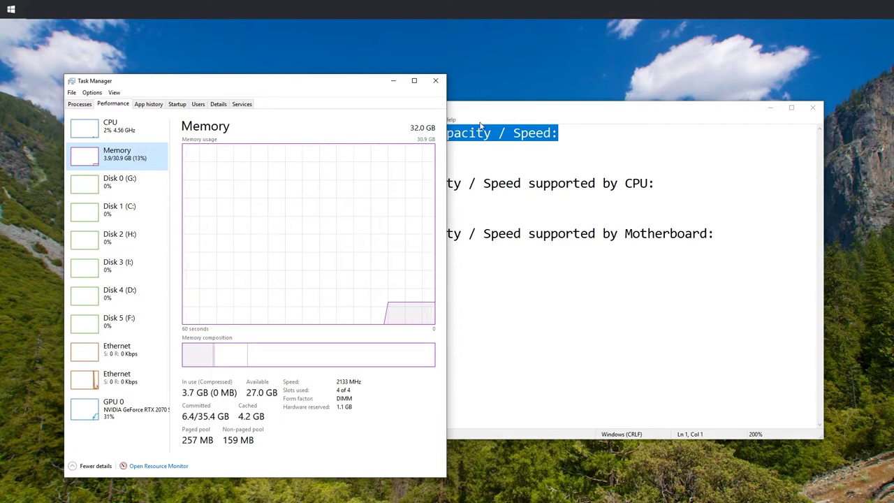
# Step: Record '32 GB / 2133 MHz' under the note's Current Capacity / Speed heading
pyautogui.click(515, 117)
pyautogui.click(479, 146)
pyautogui.write('32')
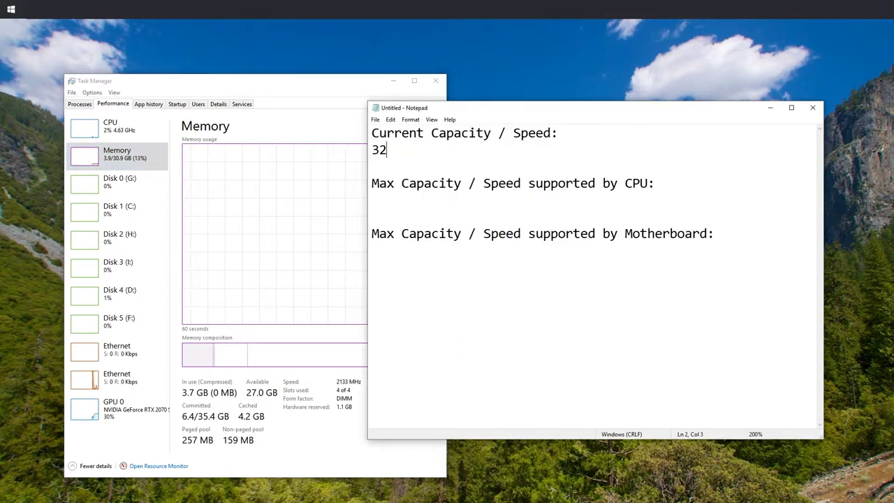
pyautogui.click(304, 126)
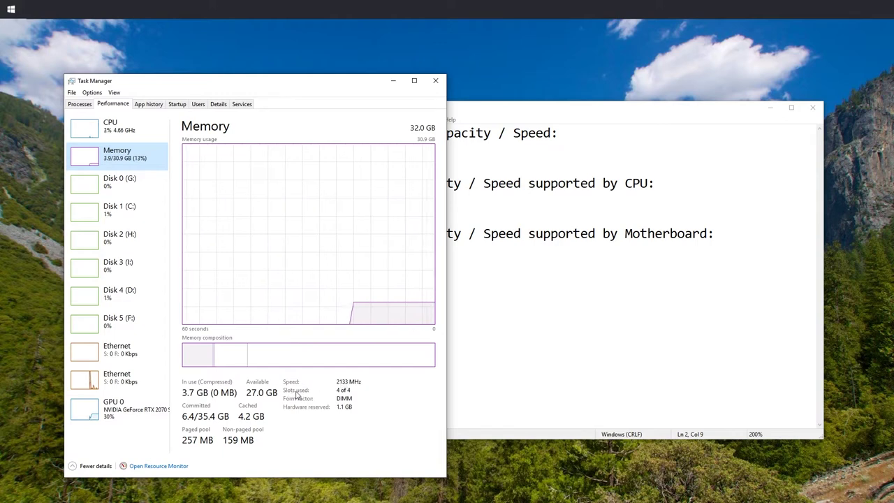
pyautogui.moveTo(348, 395)
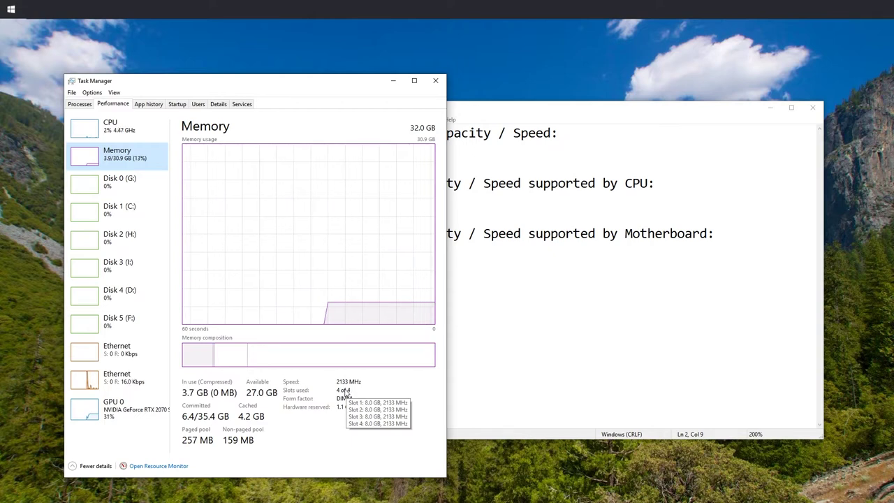
pyautogui.hotkey('alt', 'Tab')
pyautogui.write('2133 MHz')
pyautogui.press('Down')
pyautogui.press('Down')
pyautogui.press('End')
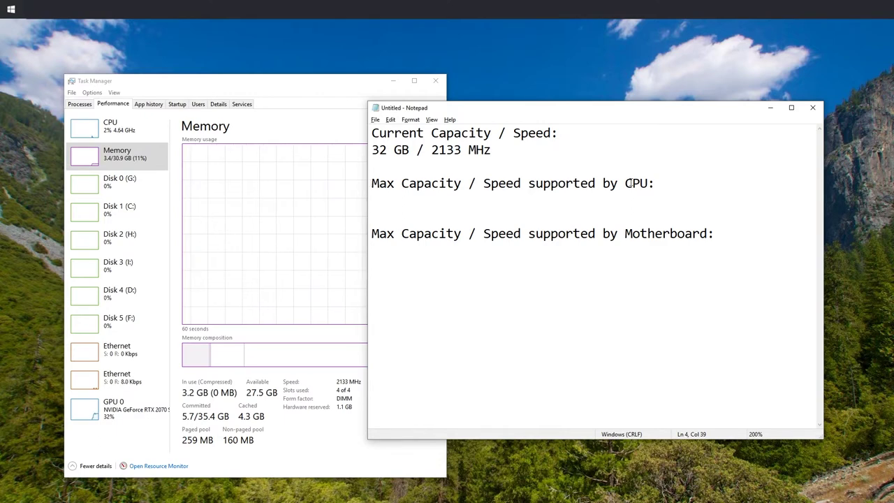
pyautogui.hotkey('ctrl', 'Left')
pyautogui.hotkey('ctrl', 'Left')
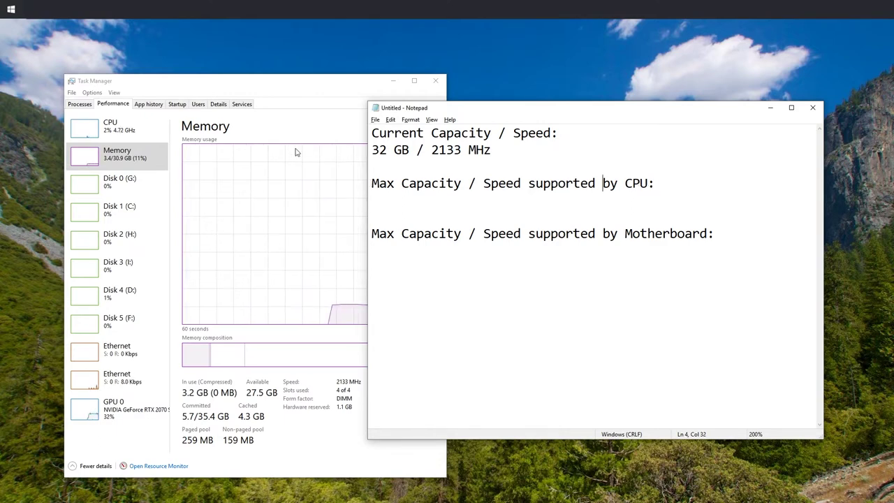
# Step: Show Task Manager's CPU page, identifying the Intel Core i7-10700K @ 3.80GHz
pyautogui.click(203, 82)
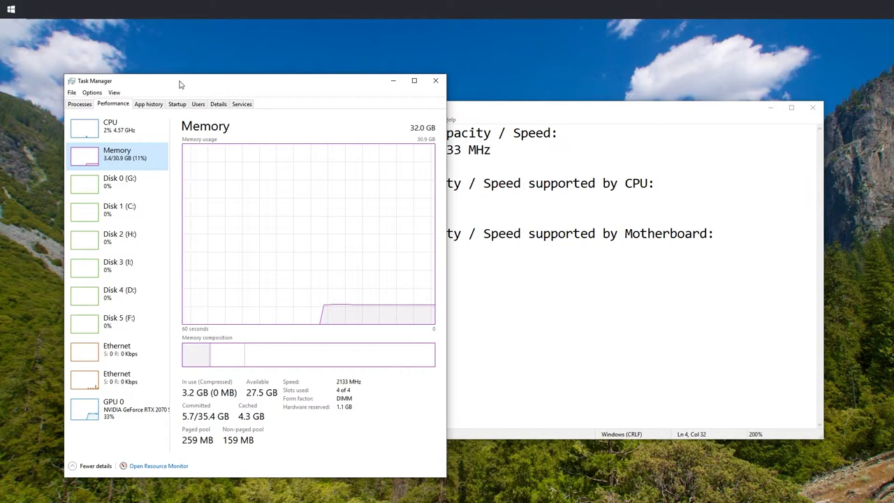
pyautogui.click(112, 124)
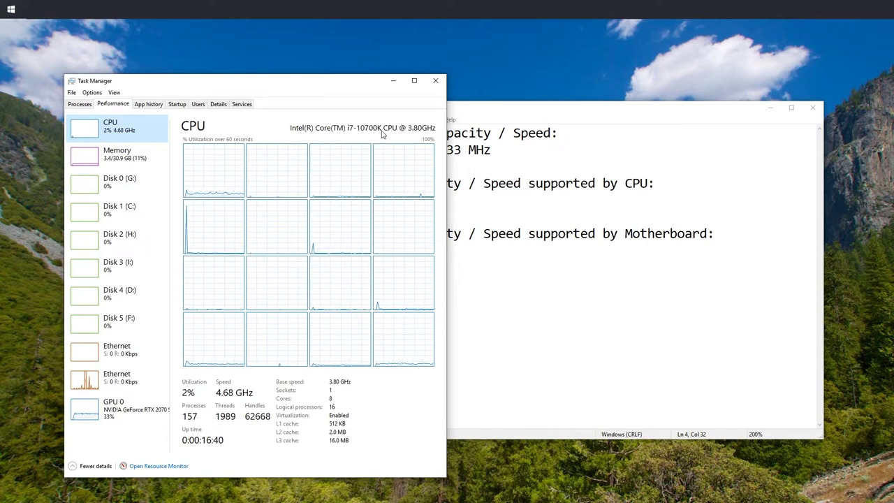
# Step: Search 'about your PC' to open Settings' About page listing i7-10700K and 32.0 GB RAM
pyautogui.click(9, 11)
pyautogui.write('about yo')
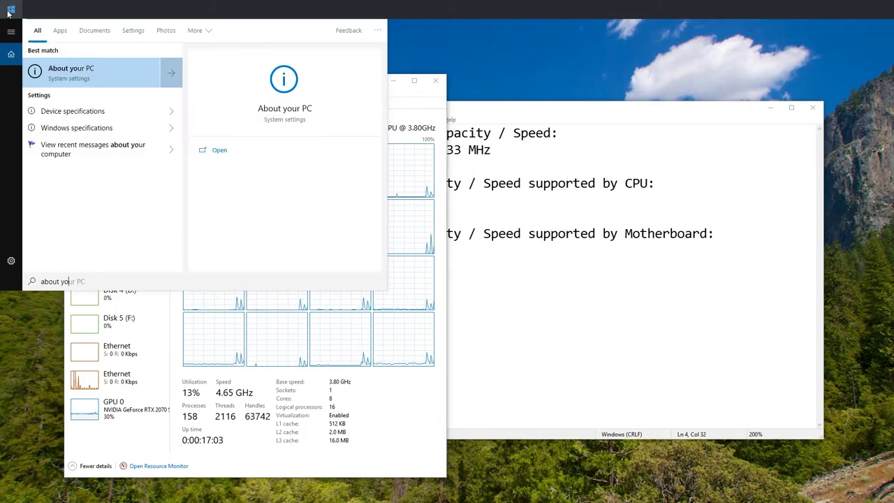
pyautogui.write('ur pc')
pyautogui.press('Return')
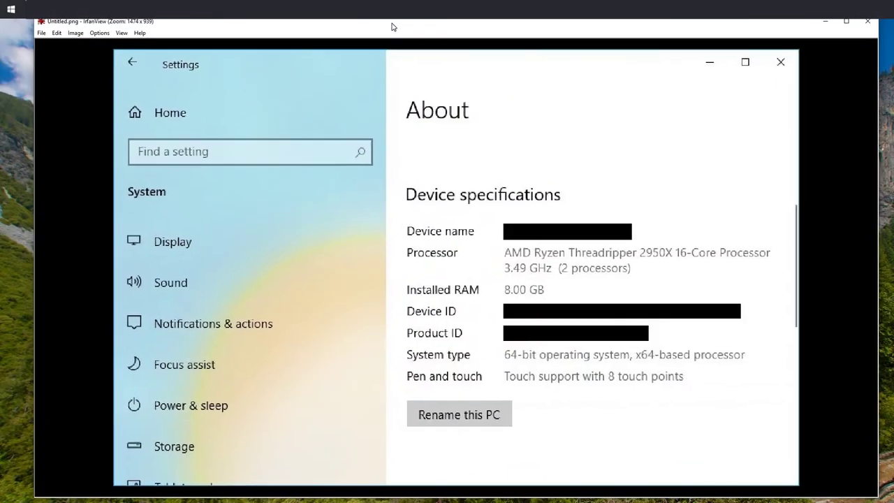
# Step: View the Untitled.png About-page screenshot showing a Threadripper 2950X with 8.00 GB RAM
pyautogui.moveTo(393, 26); pyautogui.dragTo(394, 31)
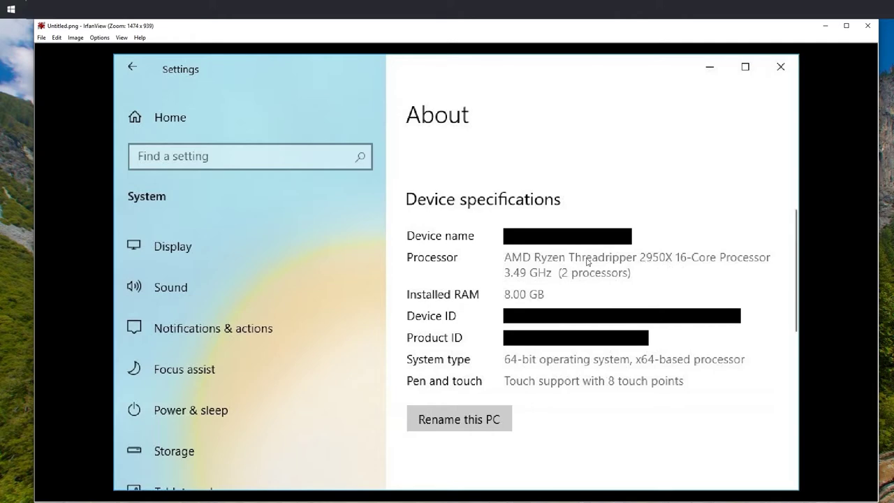
# Step: Add 'Intel i7-10700K' and 'Threadripper 2950X' on separate lines under the note's CPU heading
pyautogui.hotkey('alt', 'Tab')
pyautogui.write('7-10700K')
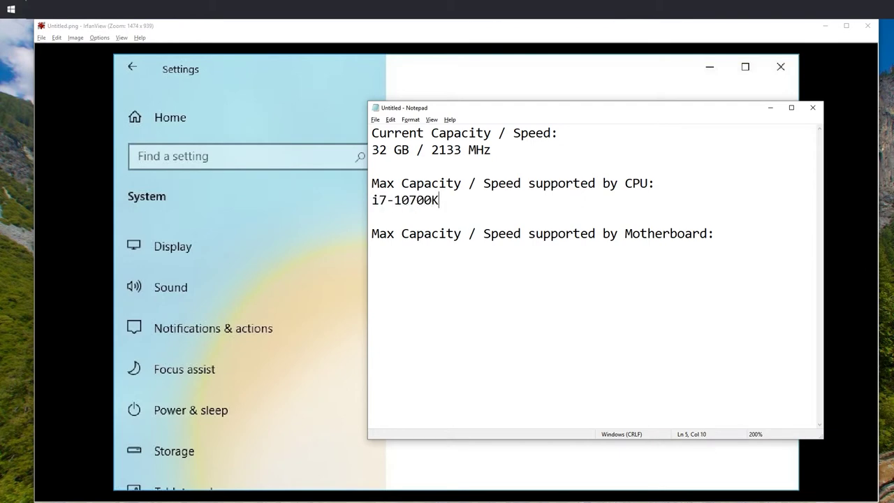
pyautogui.press('Home')
pyautogui.write('Intel')
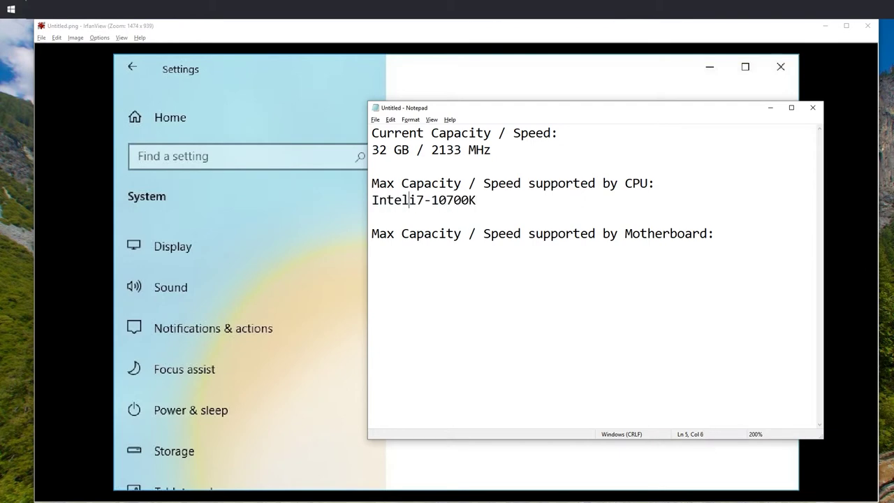
pyautogui.press('End')
pyautogui.press('Return')
pyautogui.moveTo(621, 108); pyautogui.dragTo(285, 123)
pyautogui.write('T')
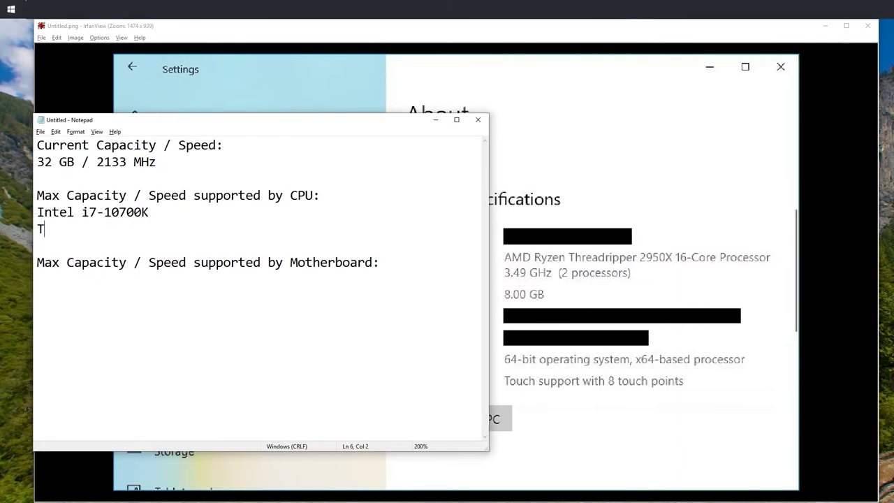
pyautogui.write('hreadripper 29')
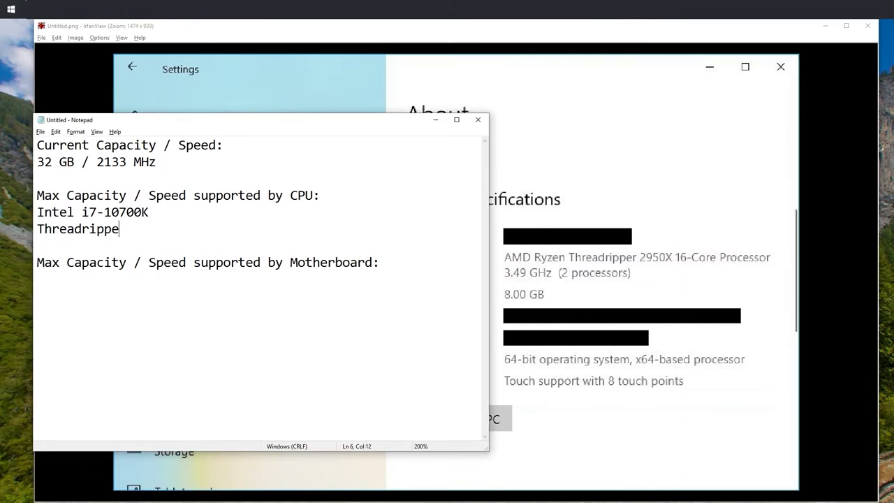
pyautogui.write('50X')
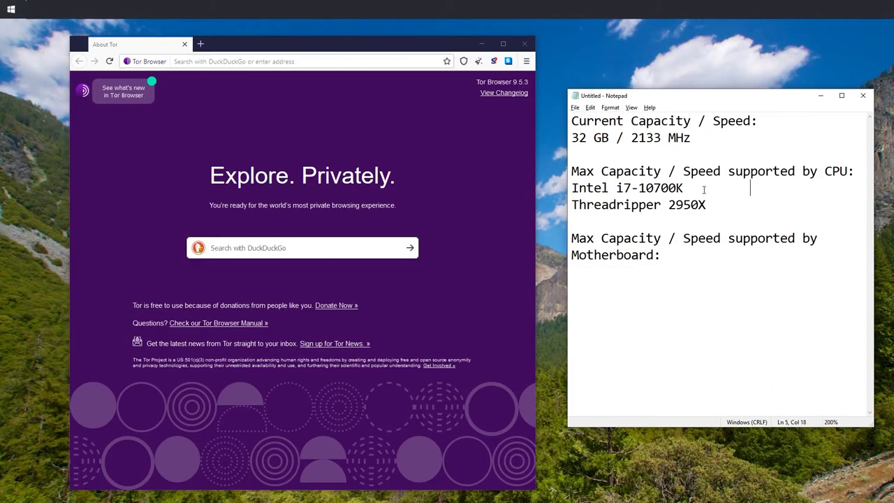
# Step: Search DuckDuckGo for Intel i7-10700K and open Intel's product page in a new tab
pyautogui.moveTo(702, 189); pyautogui.dragTo(561, 187)
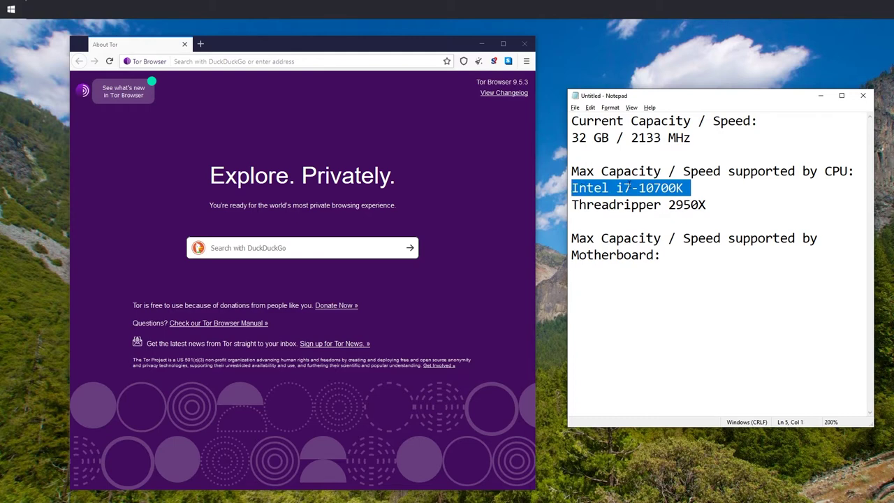
pyautogui.click(280, 61)
pyautogui.write('d')
pyautogui.press('Return')
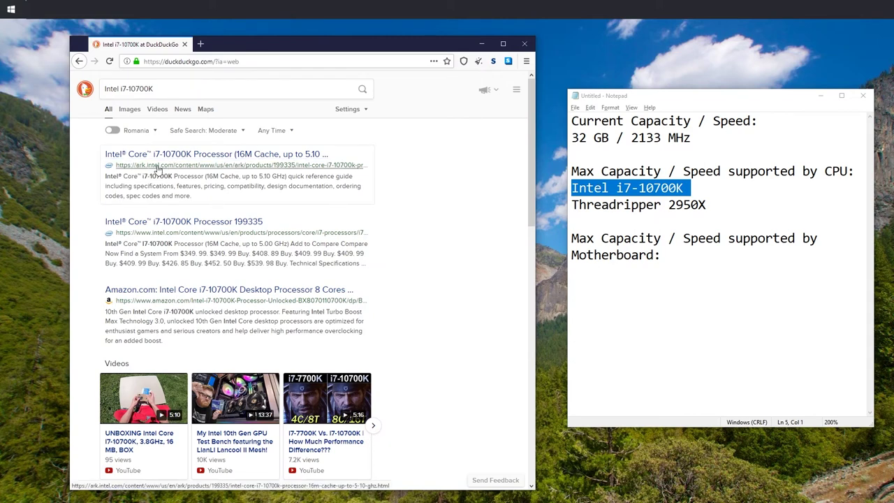
pyautogui.click(200, 221)
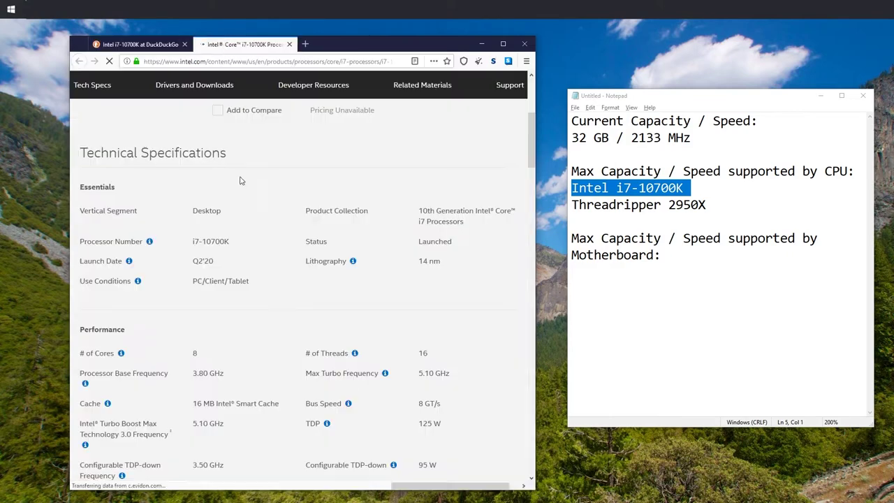
pyautogui.scroll(-5, 303, 244)
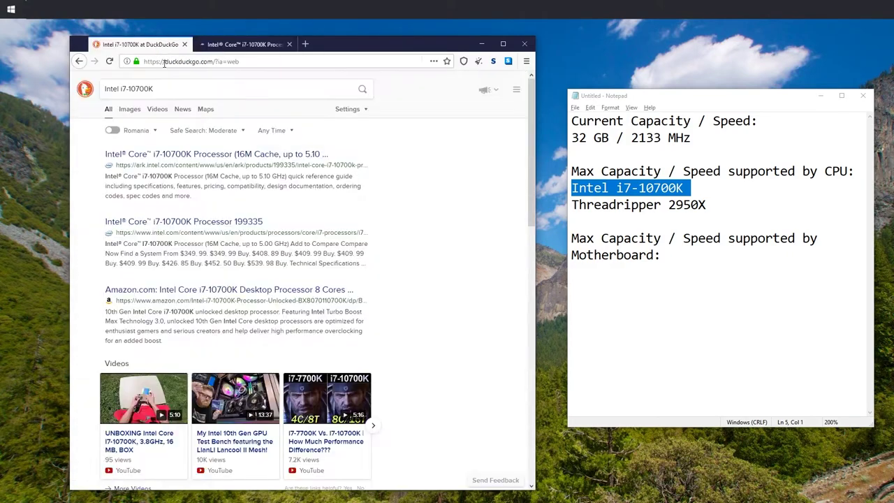
pyautogui.click(140, 44)
# Step: Find the 128 GB max memory size on Intel's ARK page and paste '128 GB/' after the Intel line
pyautogui.click(206, 160)
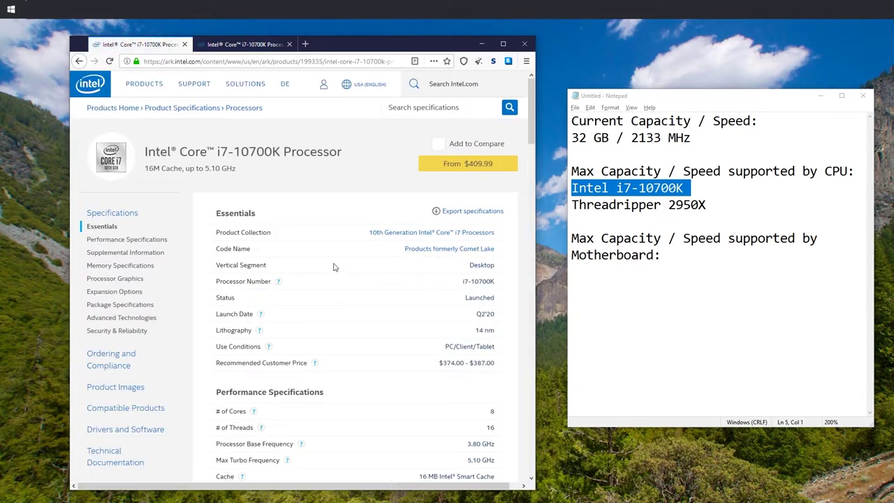
pyautogui.hotkey('ctrl', 'f')
pyautogui.write('memory')
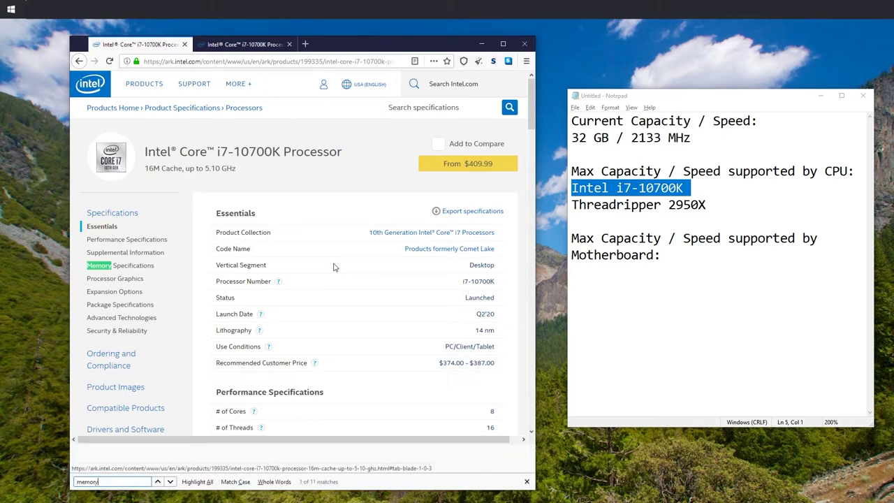
pyautogui.press('Return')
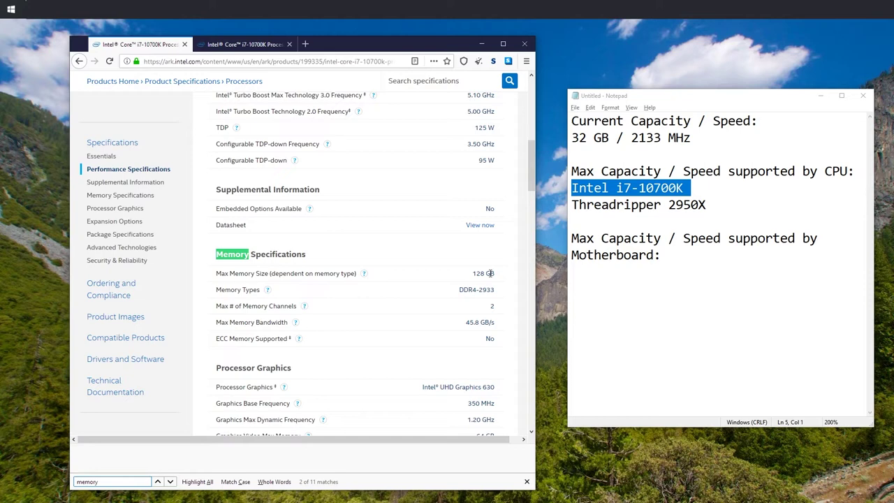
pyautogui.moveTo(495, 274); pyautogui.dragTo(471, 273)
pyautogui.hotkey('ctrl', 'c')
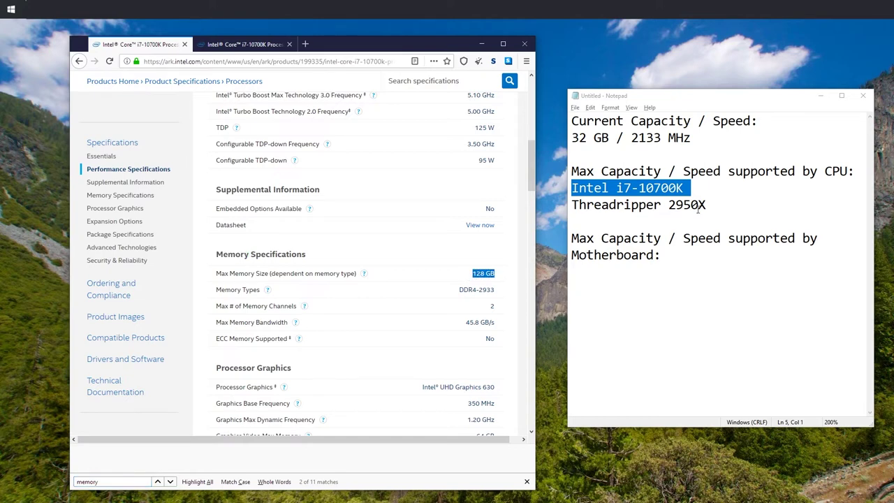
pyautogui.click(734, 194)
pyautogui.press('Tab')
pyautogui.press('Tab')
pyautogui.hotkey('ctrl', 'v')
pyautogui.write('/')
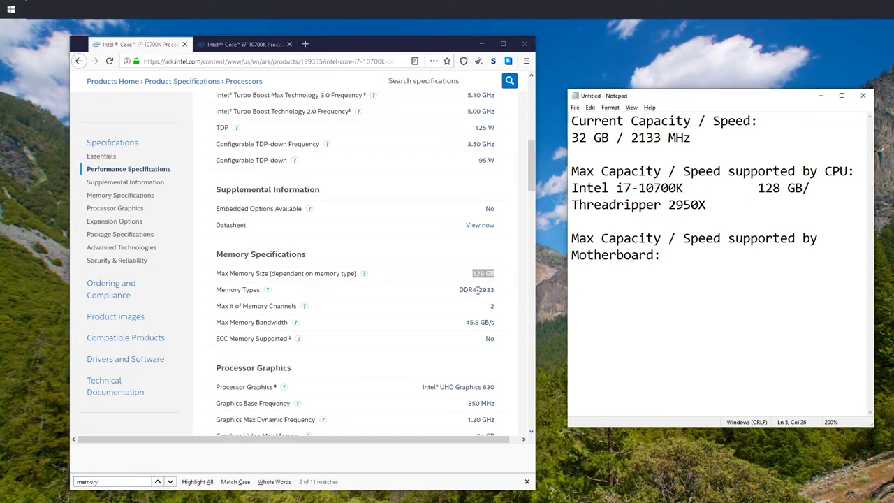
# Step: Append the DDR4-2933 memory type so the Intel line reads '128 GB/DDR4-2933'
pyautogui.moveTo(458, 289); pyautogui.dragTo(482, 299)
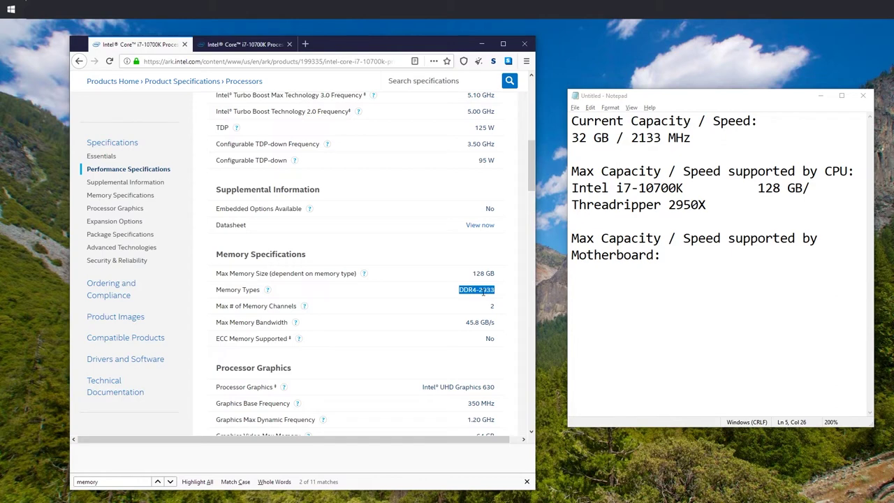
pyautogui.hotkey('ctrl', 'c')
pyautogui.hotkey('alt', 'Tab')
pyautogui.hotkey('ctrl', 'v')
pyautogui.moveTo(602, 204); pyautogui.dragTo(736, 188)
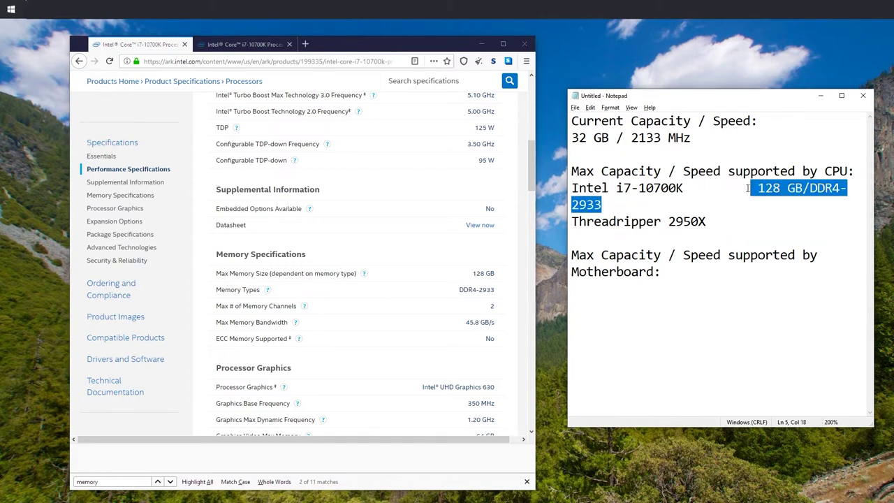
pyautogui.click(754, 187)
# Step: Search 'Threadripper 2950X' from the note in a new Tor window and open AMD's product page
pyautogui.press('BackSpace')
pyautogui.click(719, 201)
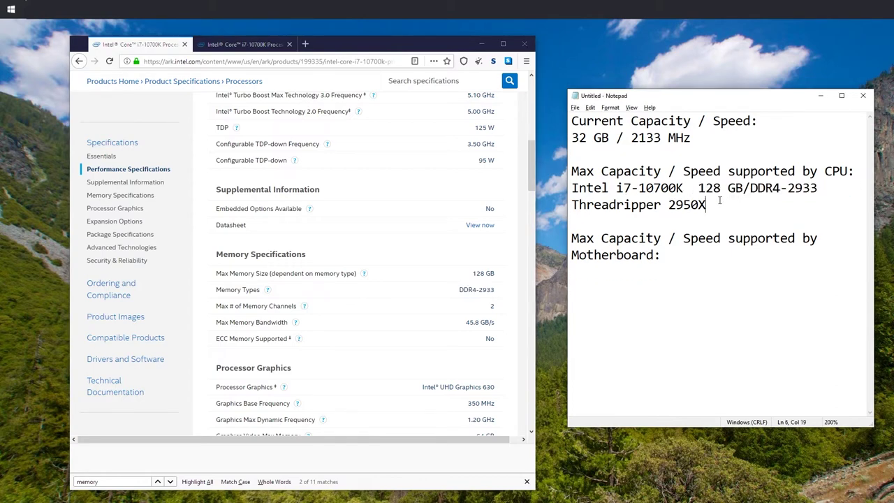
pyautogui.doubleClick(644, 207)
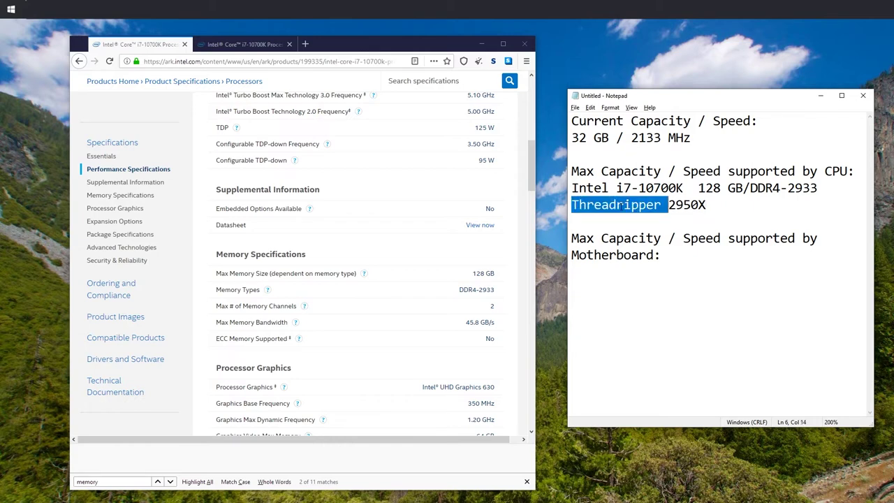
pyautogui.moveTo(644, 206); pyautogui.dragTo(707, 203)
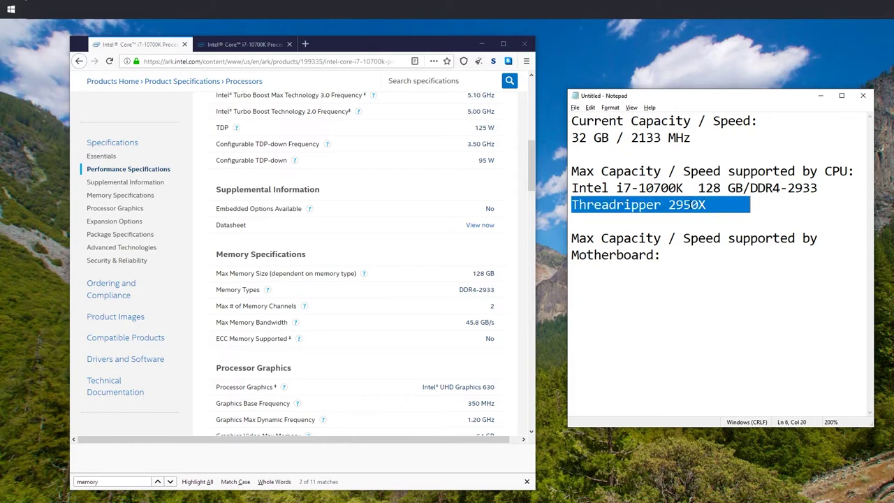
pyautogui.click(402, 143)
pyautogui.hotkey('ctrl', 'n')
pyautogui.hotkey('ctrl', 'v')
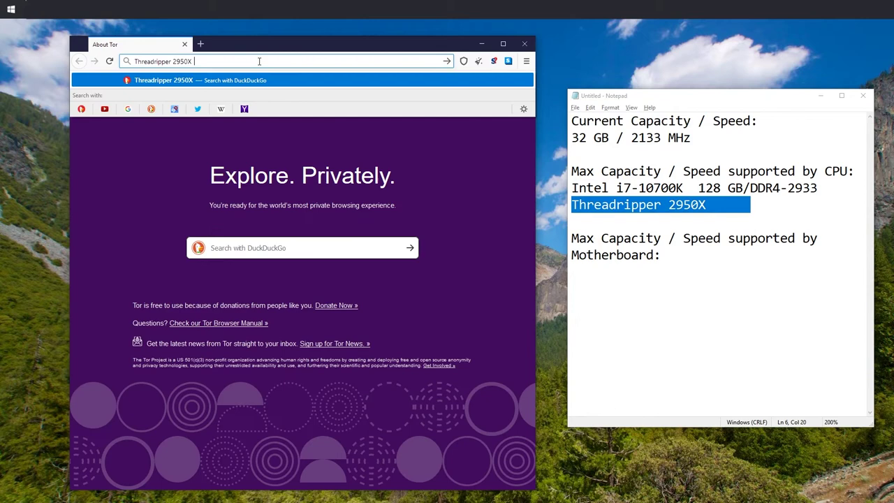
pyautogui.press('Return')
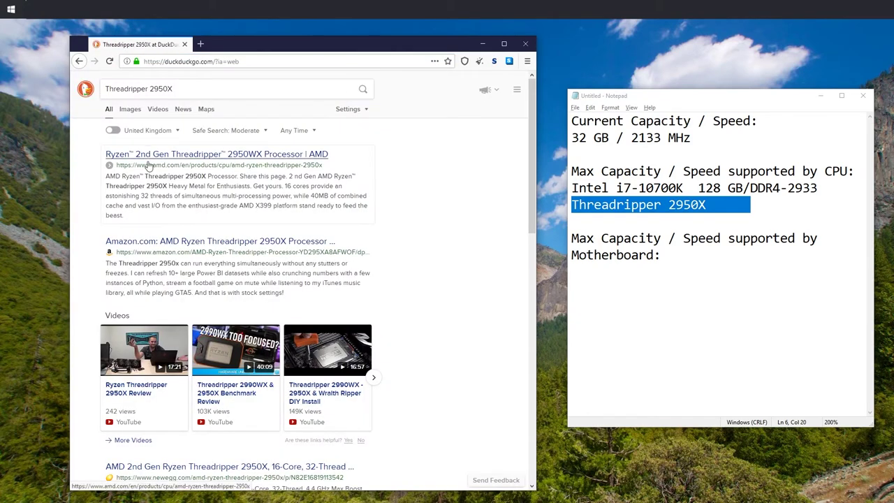
pyautogui.middleClick(179, 160)
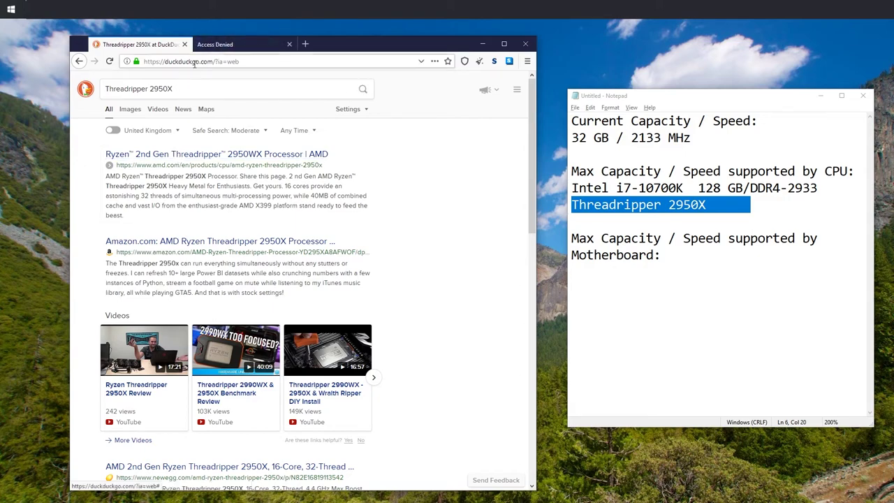
pyautogui.hotkey('ctrl', 'w')
pyautogui.scroll(-5, 506, 180)
pyautogui.scroll(10, 506, 247)
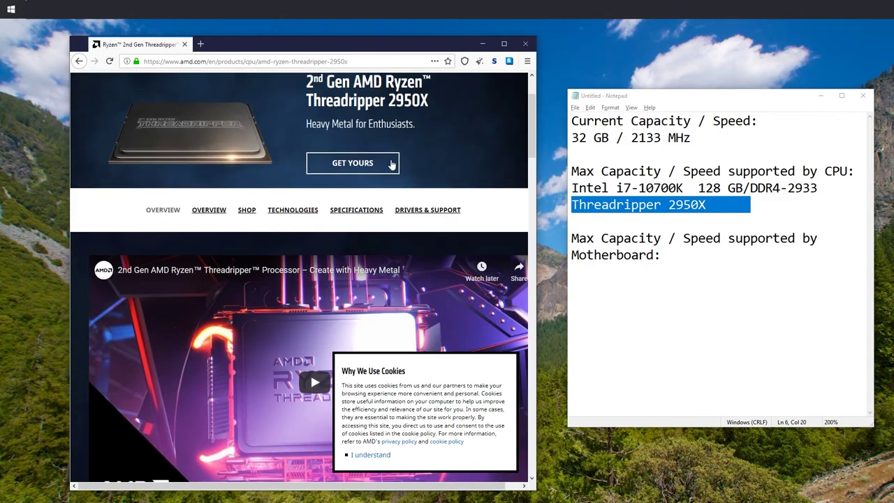
# Step: Locate the System Memory specifications on AMD's 2950X page, showing 2933MHz
pyautogui.click(355, 211)
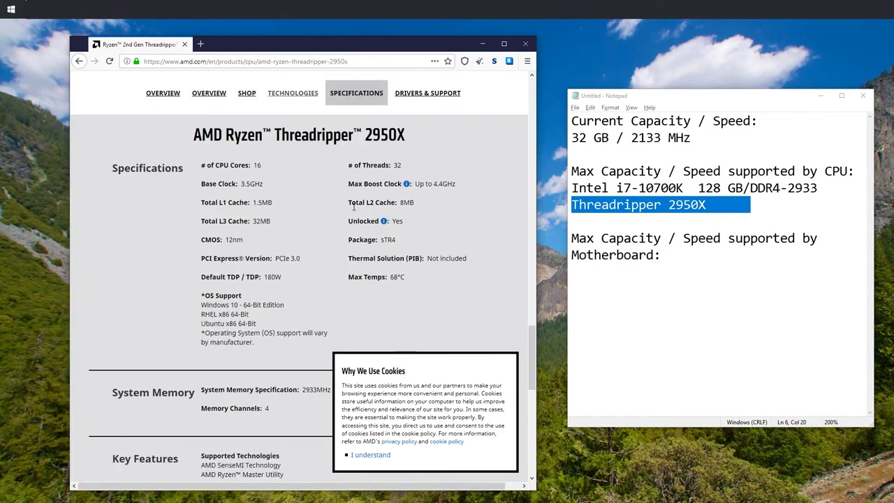
pyautogui.scroll(-3, 297, 215)
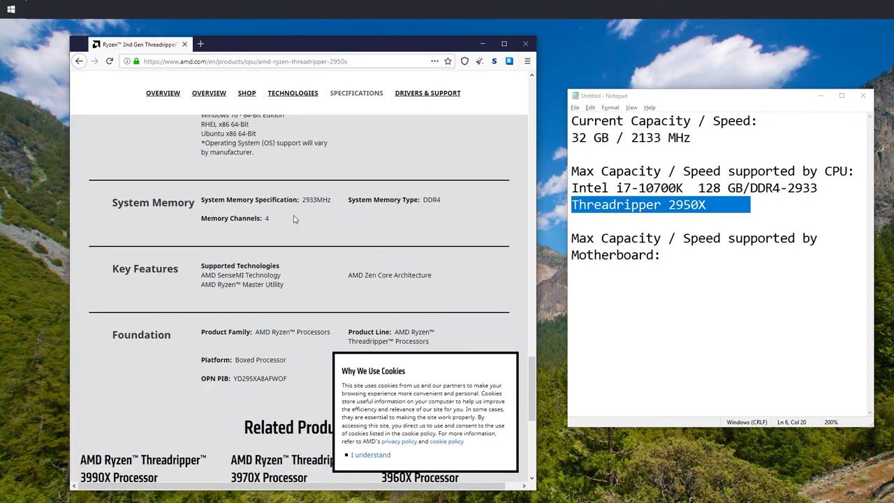
pyautogui.doubleClick(143, 205)
pyautogui.moveTo(143, 205); pyautogui.dragTo(201, 210)
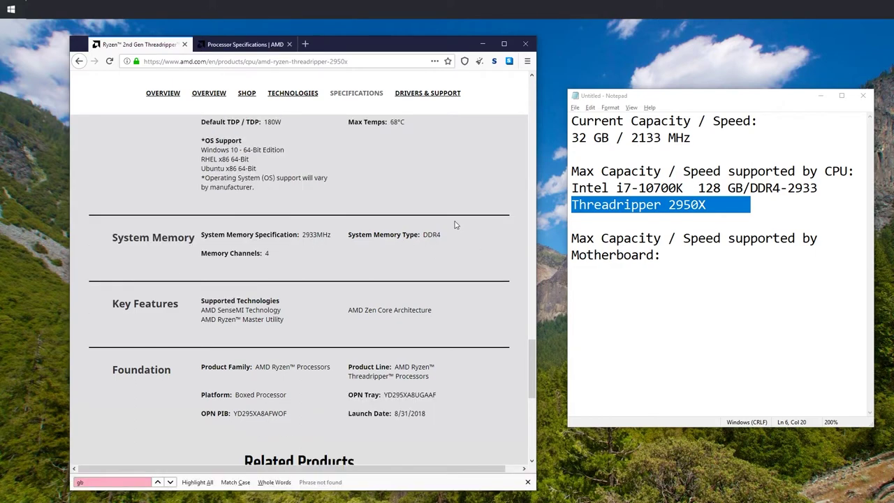
pyautogui.scroll(7, 453, 218)
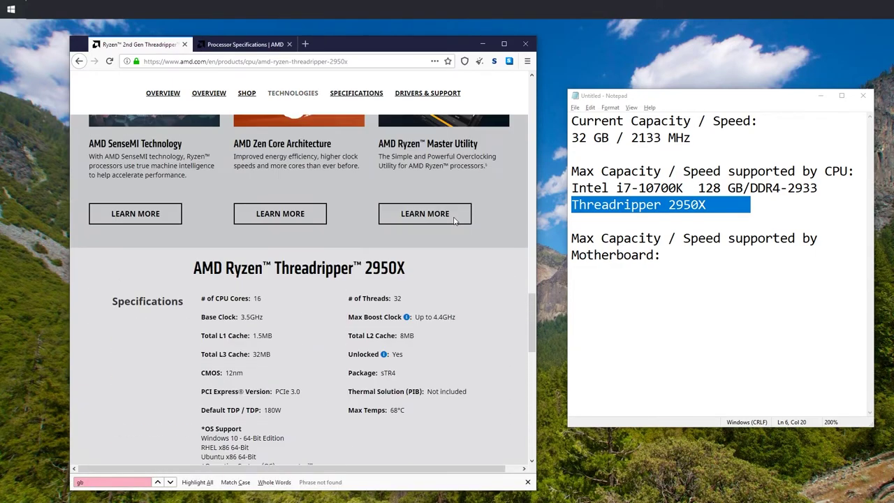
pyautogui.scroll(-5, 453, 213)
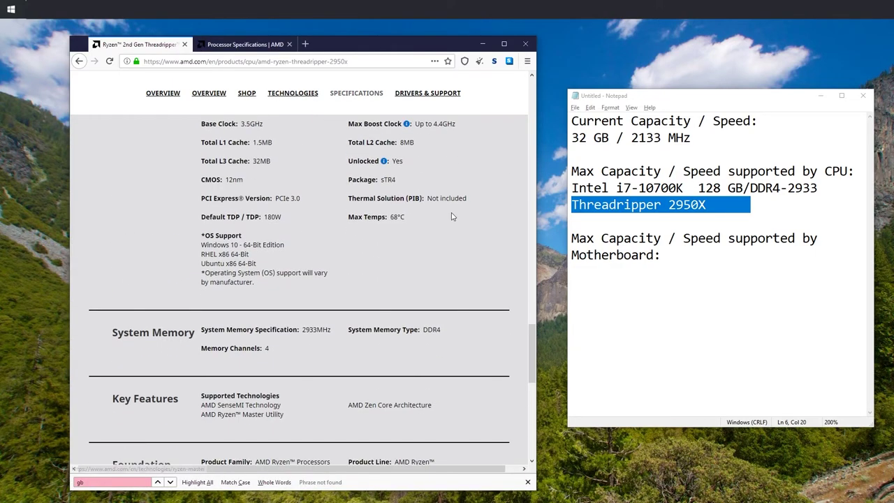
pyautogui.scroll(-2, 405, 210)
pyautogui.doubleClick(310, 189)
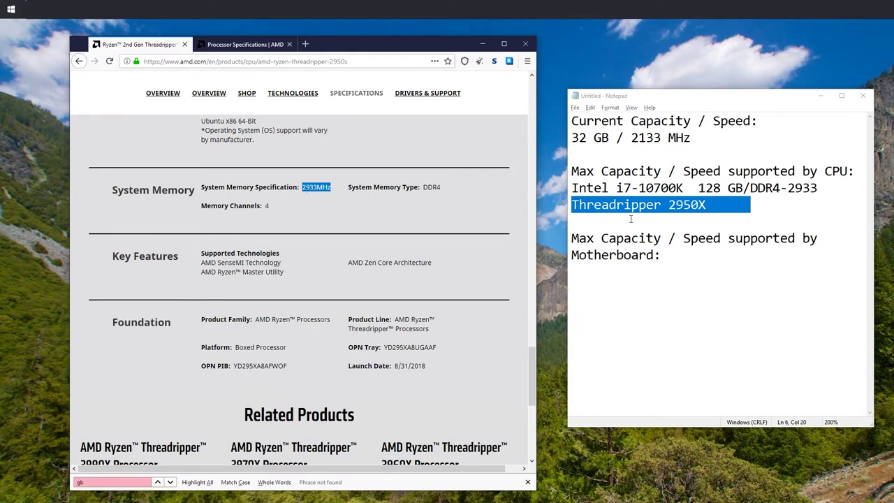
# Step: Enter '? / DDR4-2933' on the note's Threadripper 2950X line
pyautogui.click(763, 205)
pyautogui.write('DDR4/-')
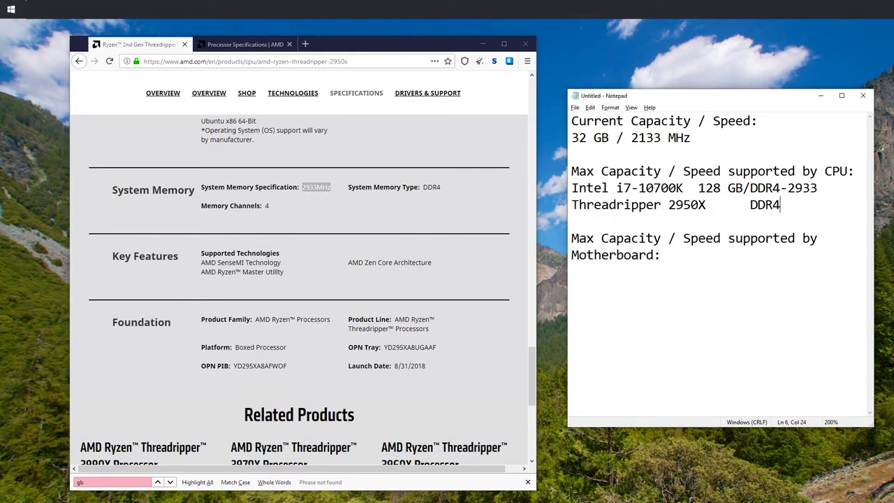
pyautogui.press('BackSpace')
pyautogui.press('BackSpace')
pyautogui.write('-2933')
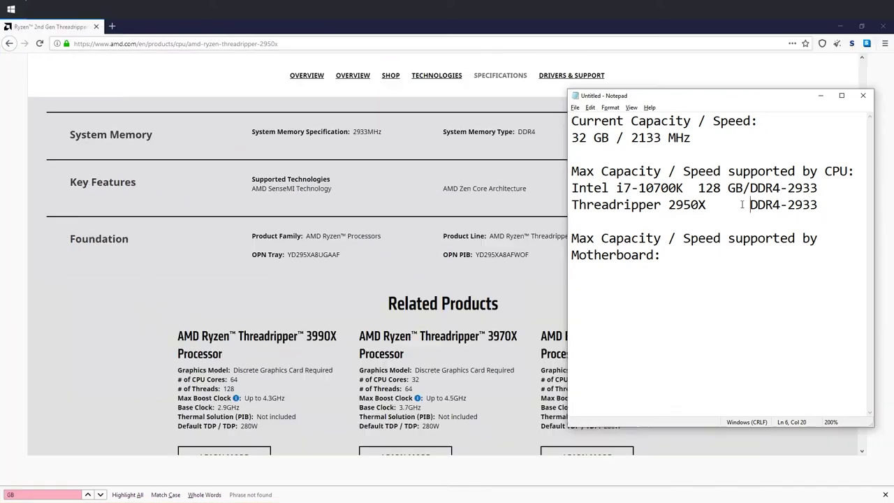
pyautogui.press('BackSpace')
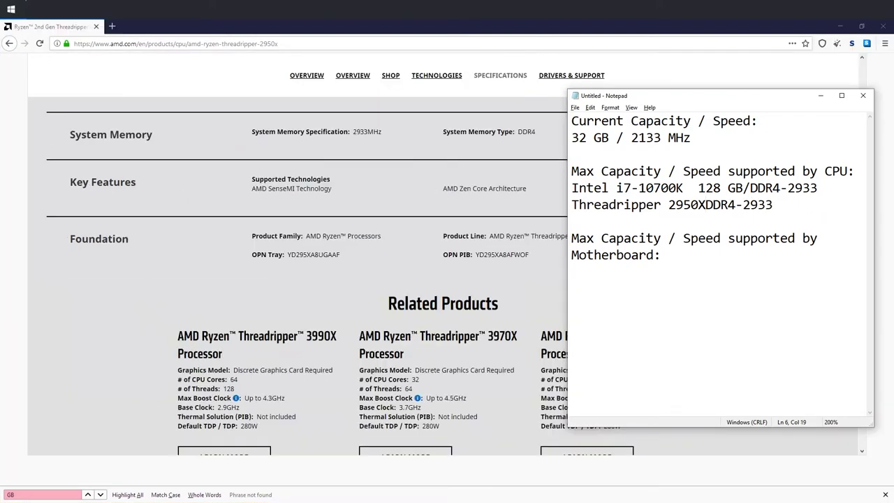
pyautogui.write('? /')
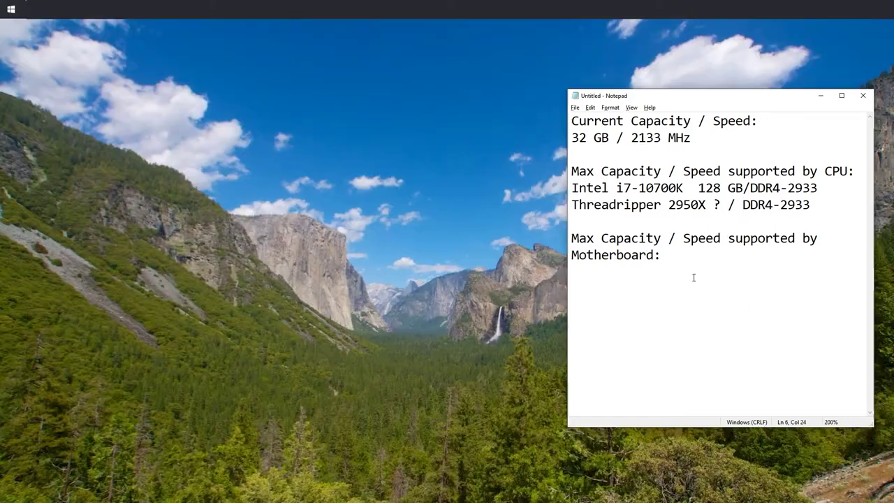
# Step: Launch System Information through Windows search
pyautogui.click(694, 277)
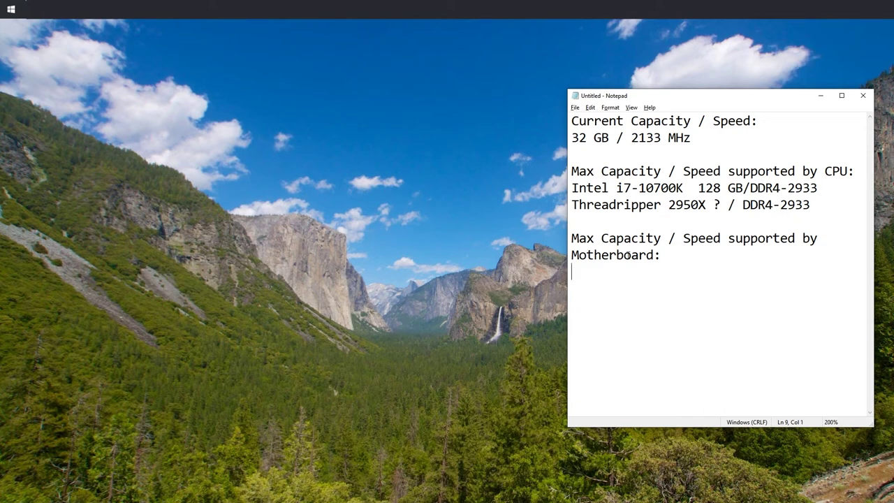
pyautogui.click(10, 12)
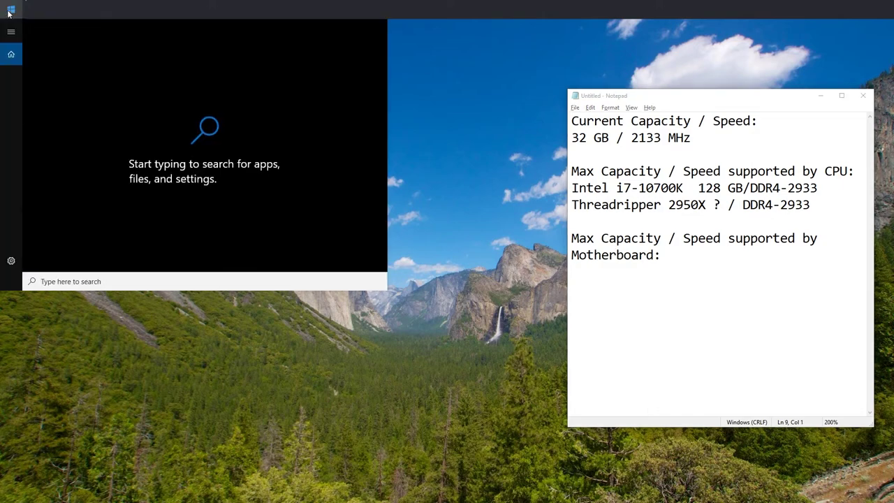
pyautogui.write('system information')
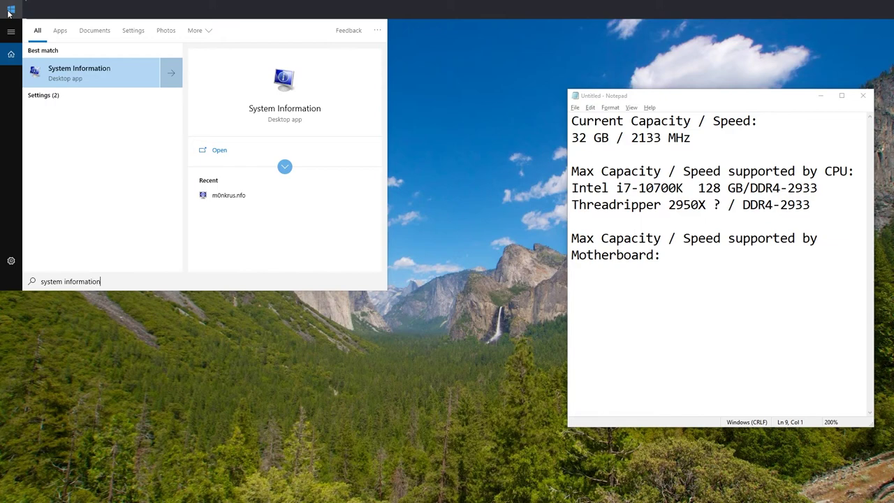
pyautogui.click(117, 76)
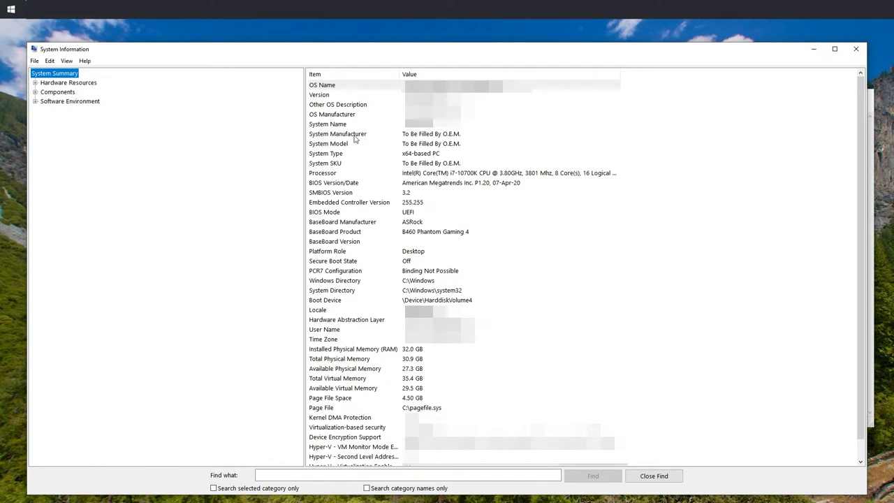
# Step: Read the BaseBoard Product and type 'ASRock B460 Phantom Gaming 4' under the Motherboard heading
pyautogui.click(331, 143)
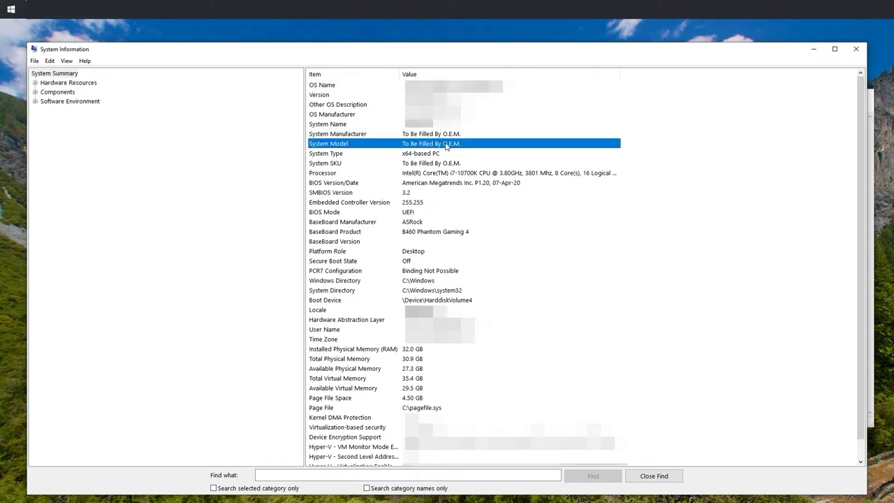
pyautogui.click(337, 214)
pyautogui.click(323, 224)
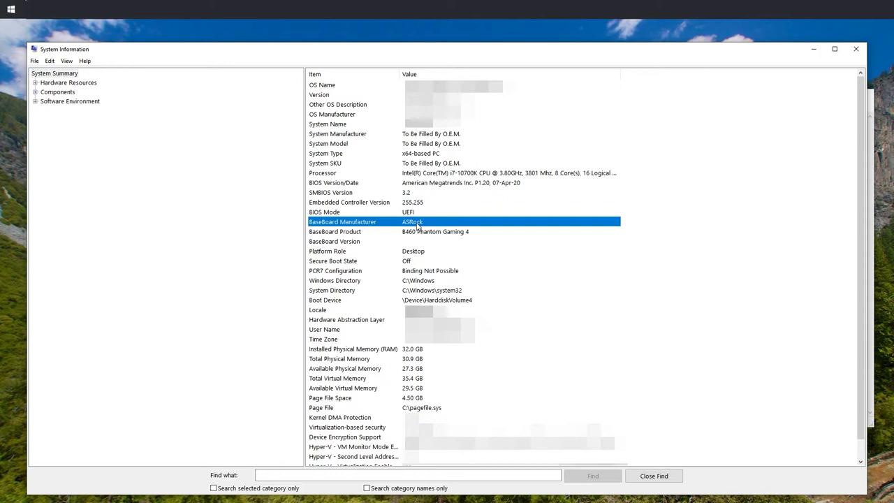
pyautogui.click(325, 234)
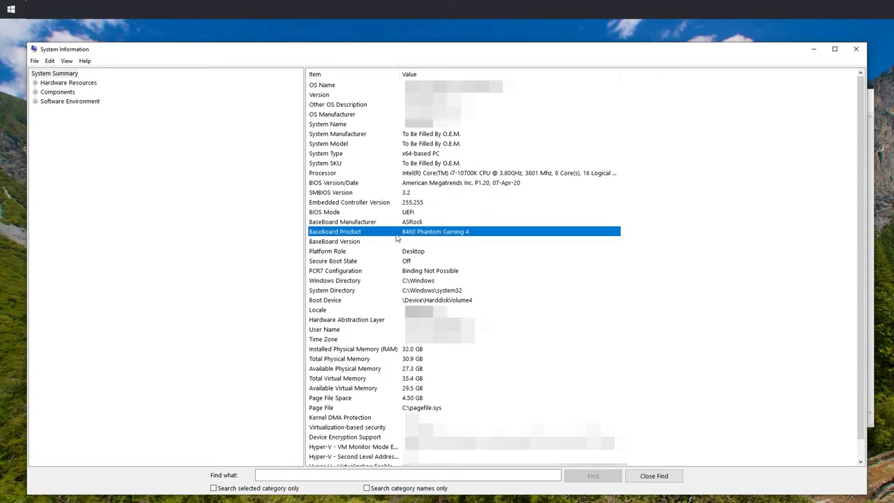
pyautogui.keyDown('shift'); pyautogui.click(442, 222); pyautogui.keyUp('shift')
pyautogui.hotkey('alt', 'Tab')
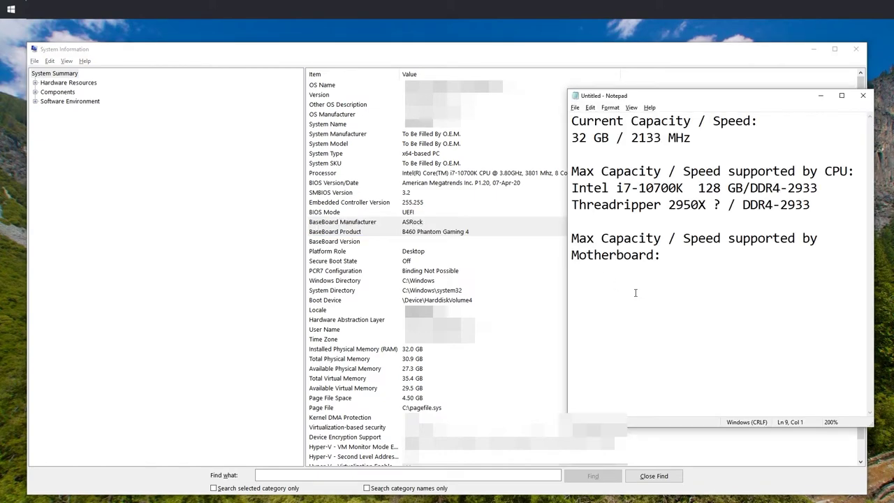
pyautogui.write('ASRock B460 Phandom')
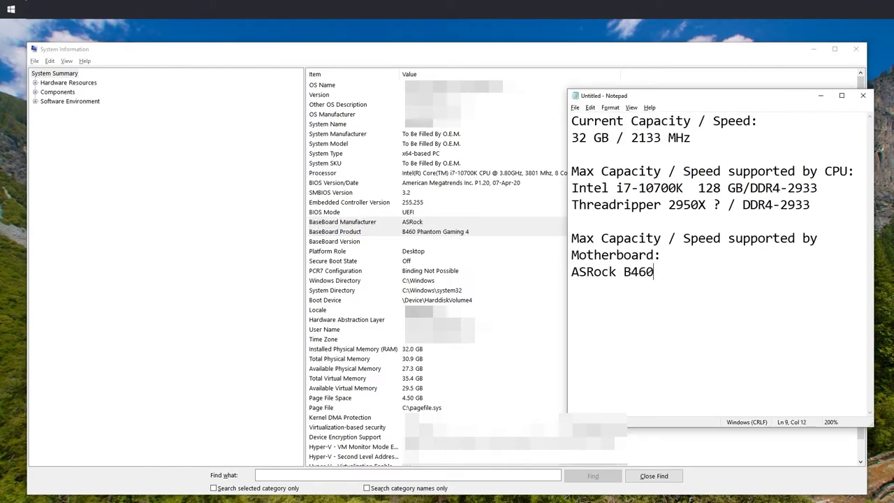
pyautogui.press('BackSpace')
pyautogui.press('BackSpace')
pyautogui.press('BackSpace')
pyautogui.write('tom Gaming 4')
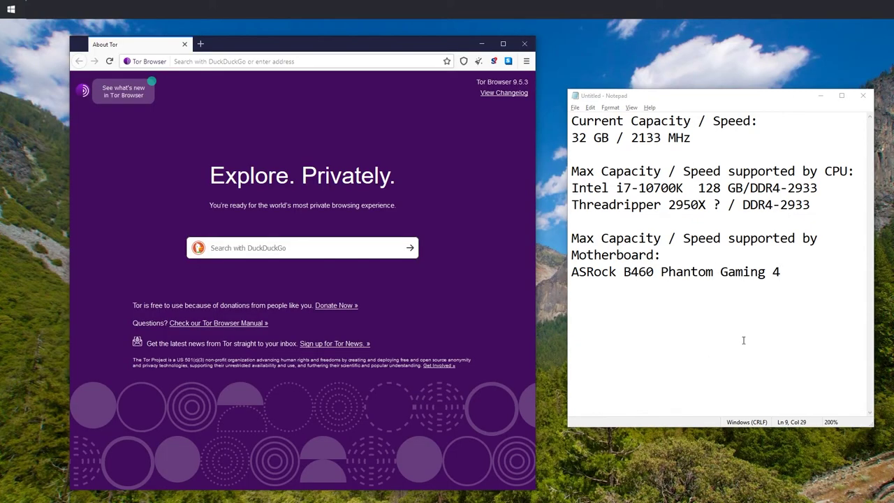
# Step: Search 'ASRock B460 Phantom Gaming 4' from the note and open the asrock.com product page
pyautogui.hotkey('shift', 'Left')
pyautogui.hotkey('shift', 'Left')
pyautogui.hotkey('shift', 'Left')
pyautogui.hotkey('shift', 'Left')
pyautogui.hotkey('shift', 'Left')
pyautogui.hotkey('shift', 'Left')
pyautogui.hotkey('shift', 'Left')
pyautogui.hotkey('shift', 'Left')
pyautogui.hotkey('shift', 'Left')
pyautogui.hotkey('shift', 'Left')
pyautogui.hotkey('shift', 'Left')
pyautogui.hotkey('shift', 'Left')
pyautogui.hotkey('shift', 'Left')
pyautogui.hotkey('shift', 'Left')
pyautogui.hotkey('shift', 'Left')
pyautogui.hotkey('shift', 'Left')
pyautogui.hotkey('shift', 'Left')
pyautogui.hotkey('shift', 'Left')
pyautogui.hotkey('shift', 'Left')
pyautogui.hotkey('shift', 'Left')
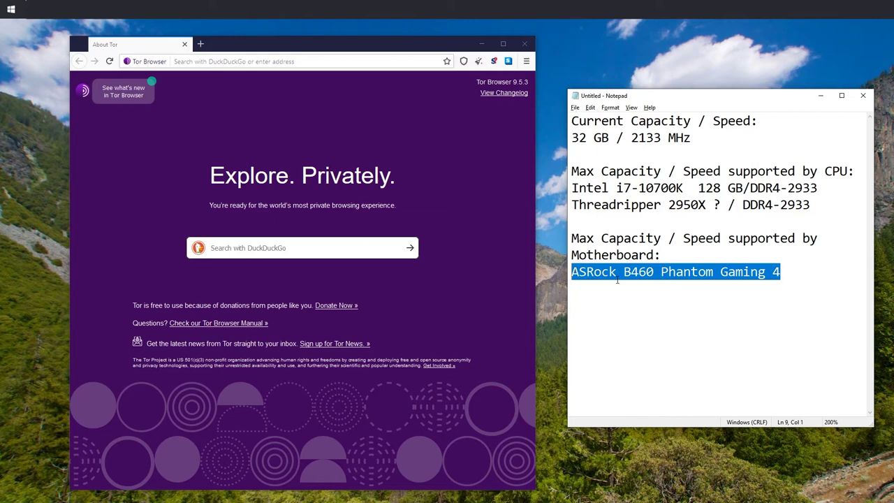
pyautogui.hotkey('ctrl', 'c')
pyautogui.click(269, 61)
pyautogui.hotkey('ctrl', 'v')
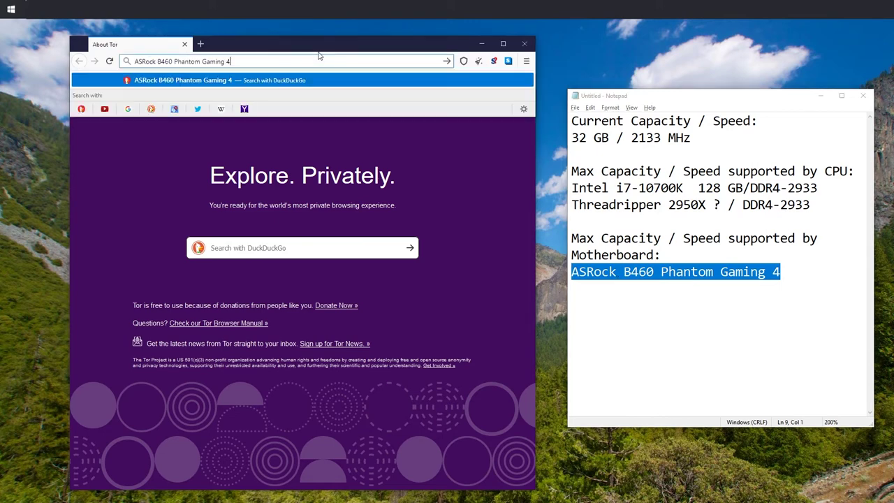
pyautogui.press('Return')
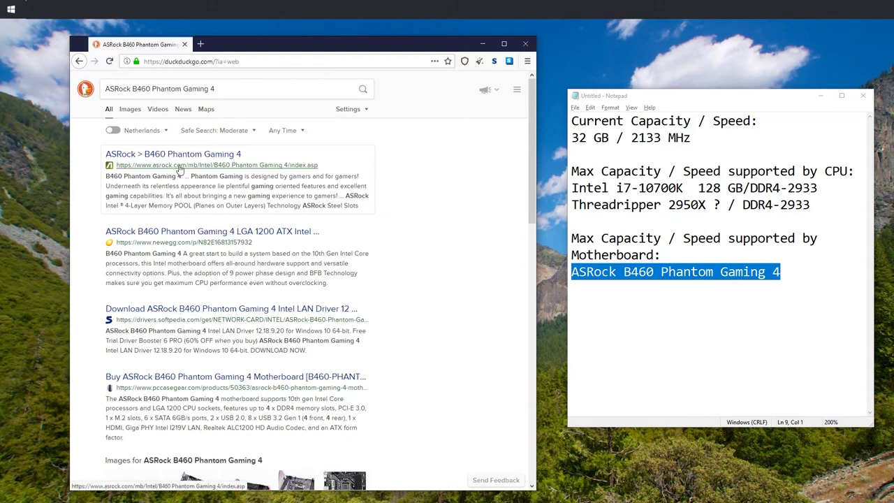
pyautogui.click(179, 167)
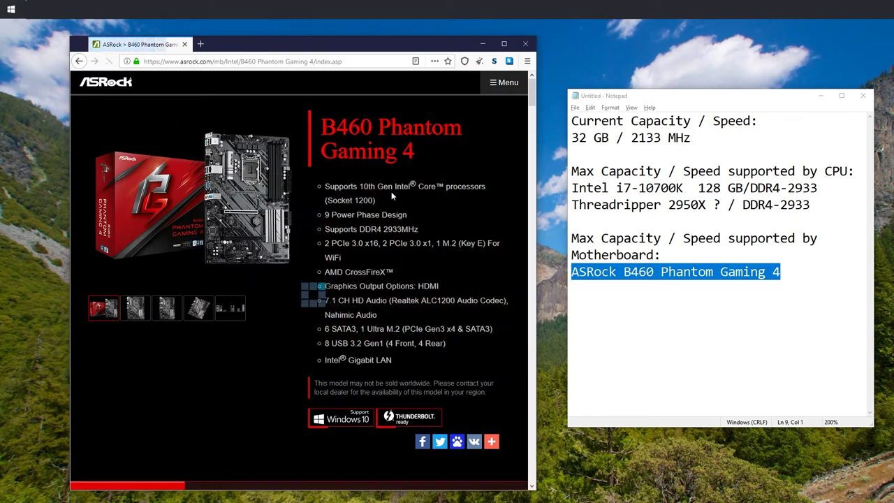
# Step: Show the board's memory specifications and start its note line with 'DDR4 2933'
pyautogui.scroll(-5, 391, 191)
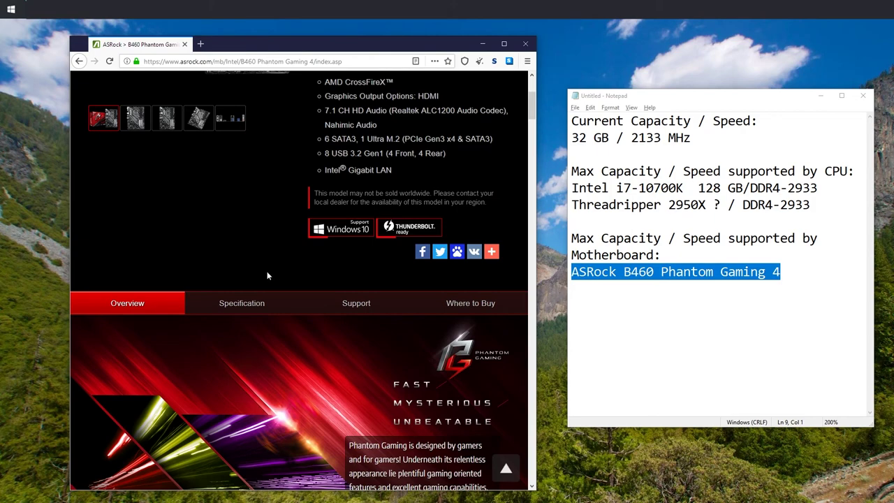
pyautogui.click(232, 303)
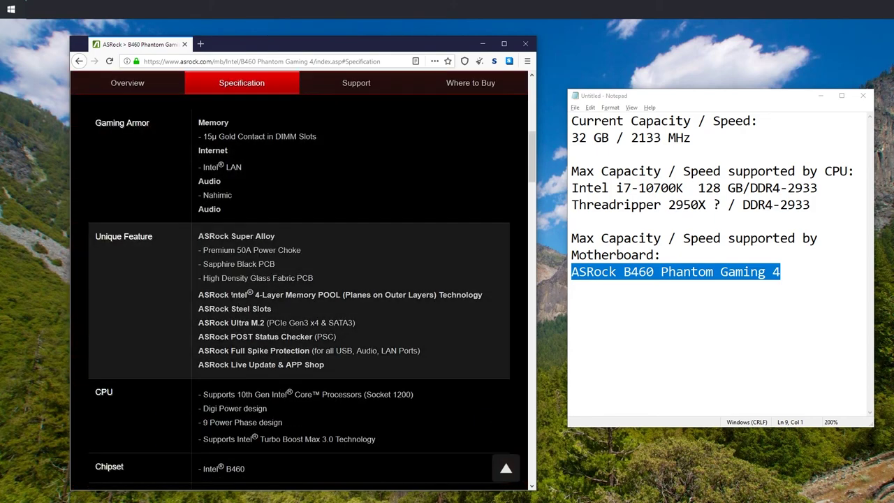
pyautogui.scroll(-3, 232, 295)
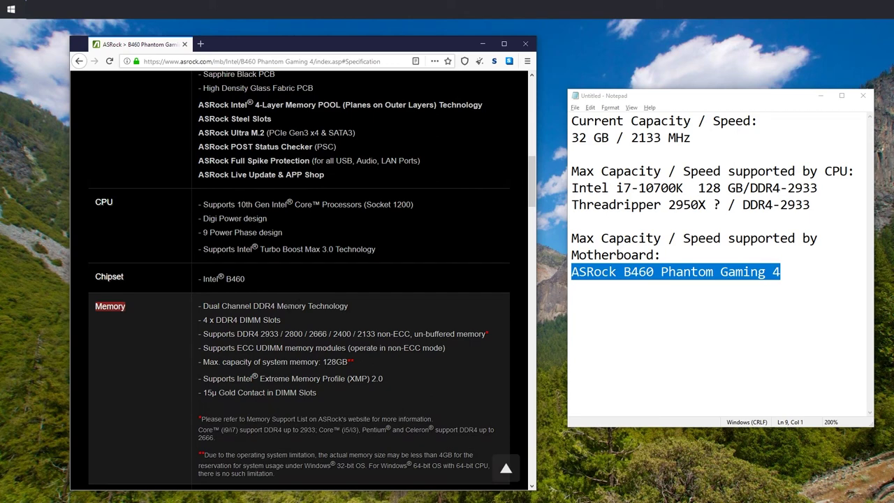
pyautogui.moveTo(202, 334); pyautogui.dragTo(377, 334)
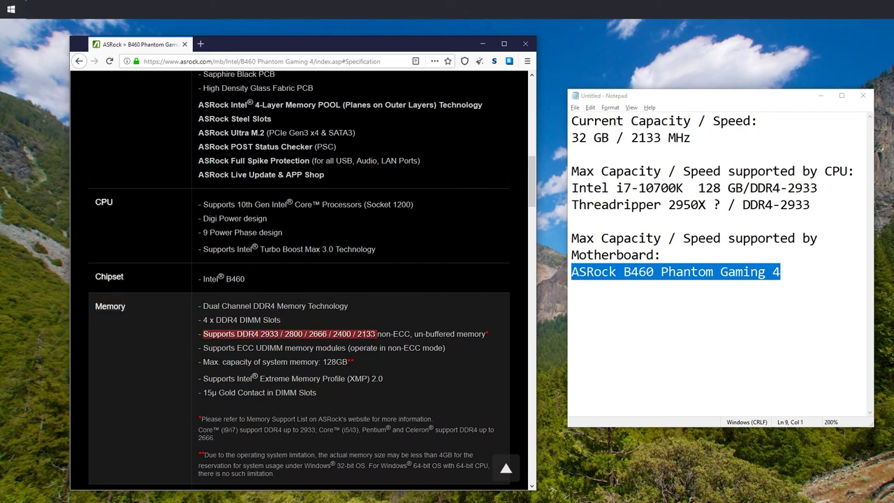
pyautogui.click(813, 293)
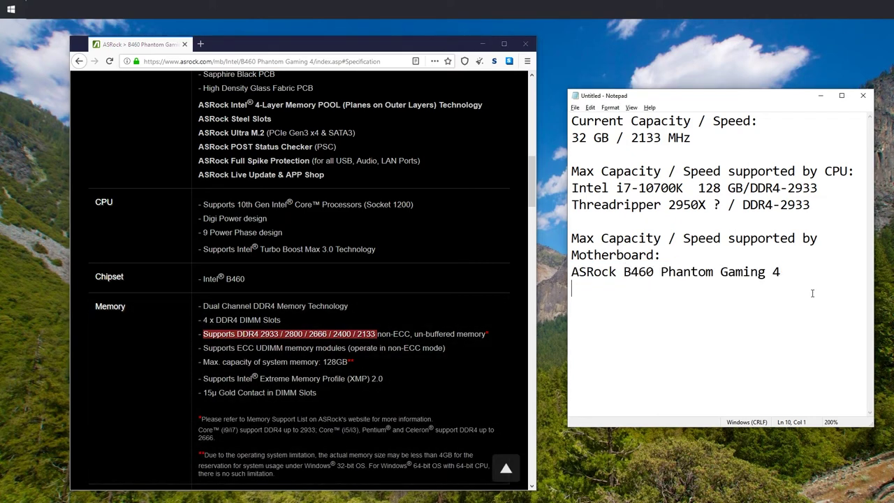
pyautogui.write('DDR4 2933')
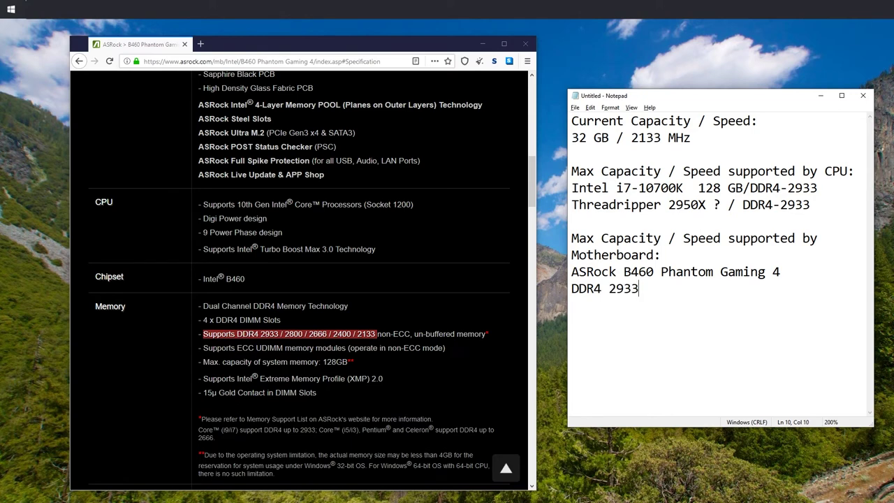
# Step: Copy the remaining speeds 2800 / 2666 / 2400 / 2133 and paste them after 2933
pyautogui.moveTo(376, 334); pyautogui.dragTo(281, 334)
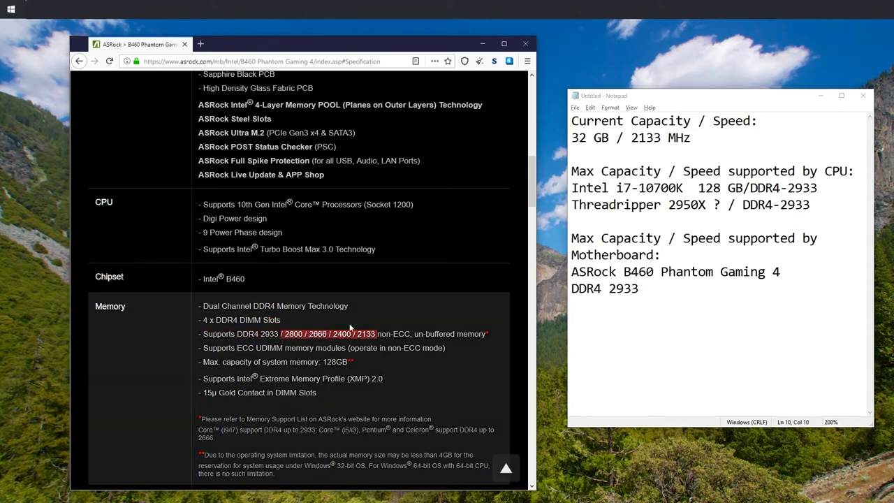
pyautogui.hotkey('ctrl', 'c')
pyautogui.hotkey('alt', 'Tab')
pyautogui.hotkey('ctrl', 'v')
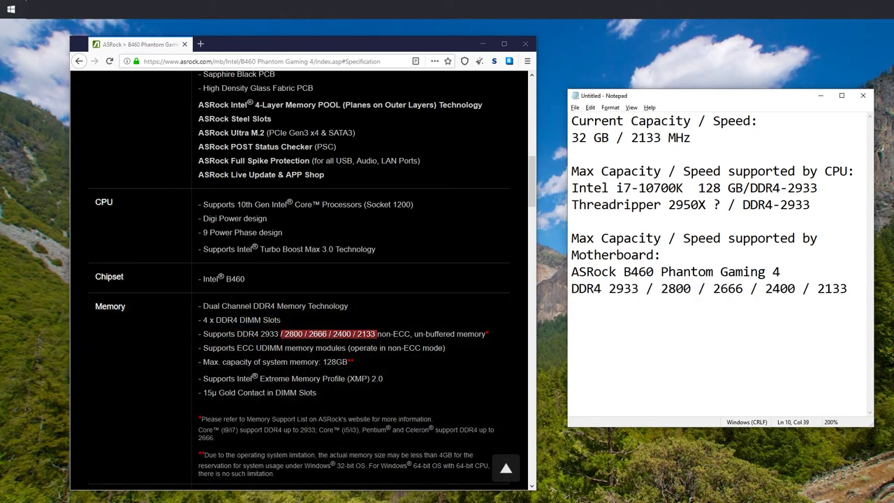
# Step: Add the 128GB maximum capacity after DDR4 as '128GB //'
pyautogui.doubleClick(335, 362)
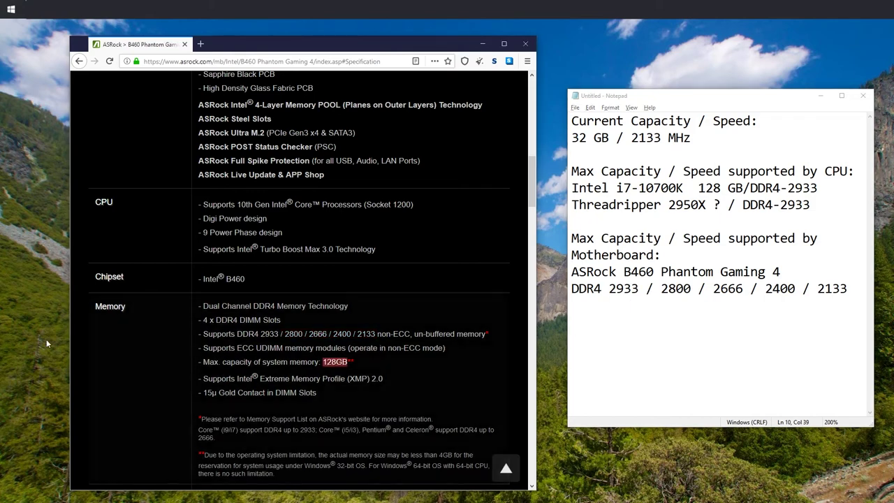
pyautogui.scroll(-1, 299, 403)
pyautogui.tripleClick(298, 405)
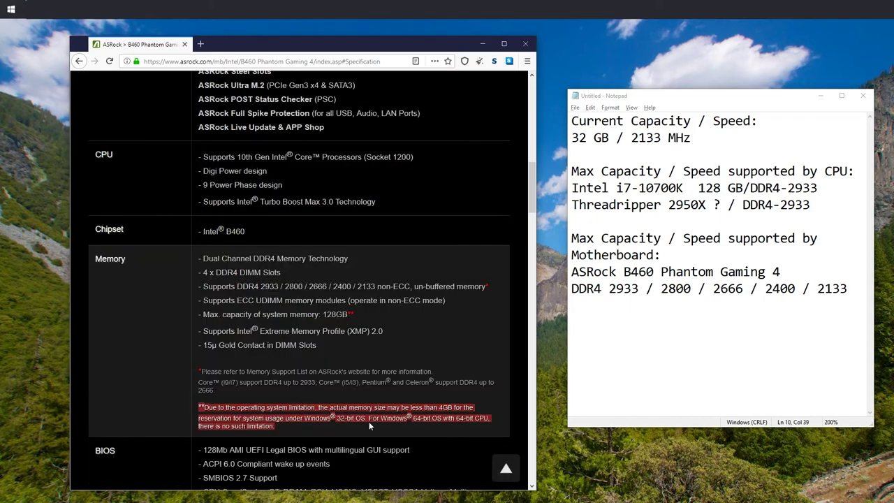
pyautogui.click(606, 289)
pyautogui.write('128GB //')
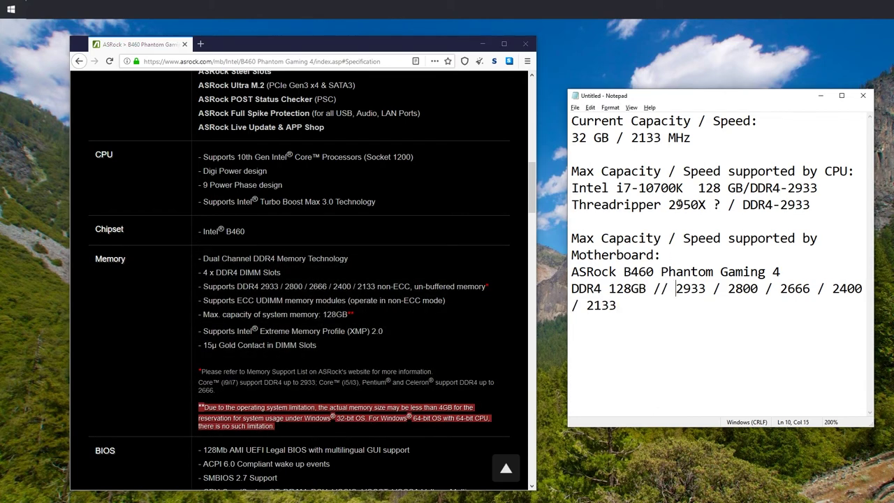
pyautogui.doubleClick(708, 187)
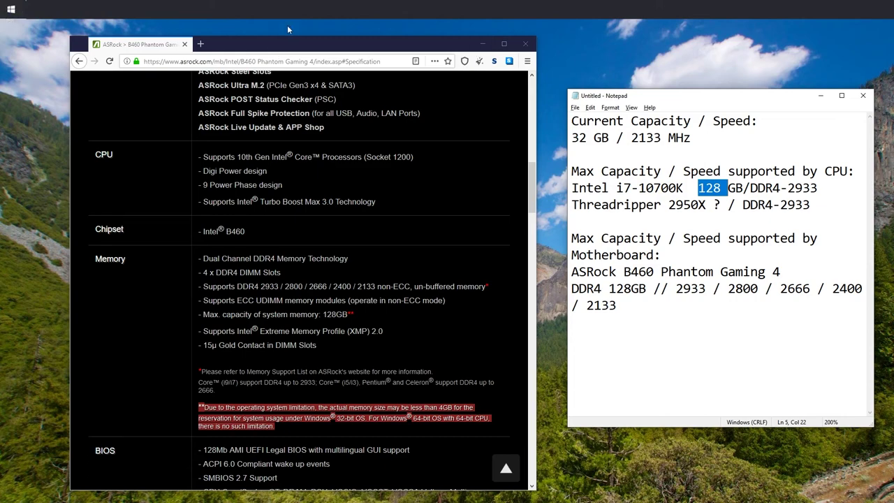
pyautogui.hotkey('ctrl', 'shift', 'Escape')
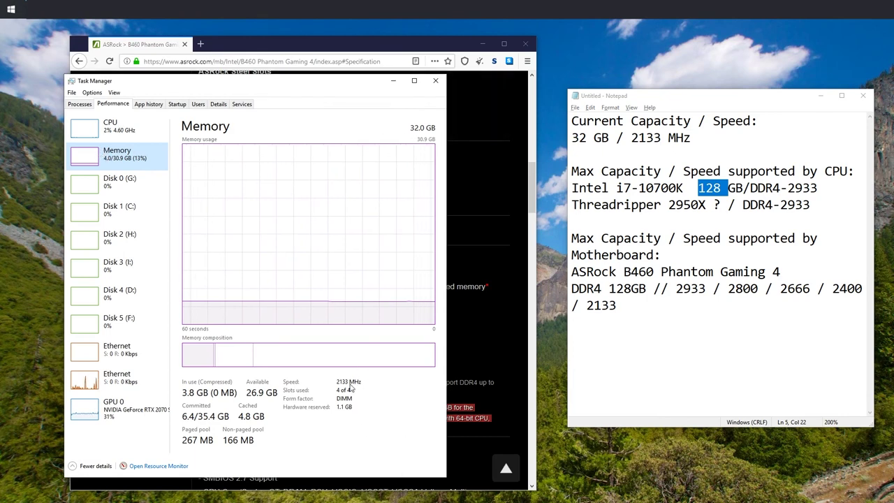
pyautogui.moveTo(347, 393)
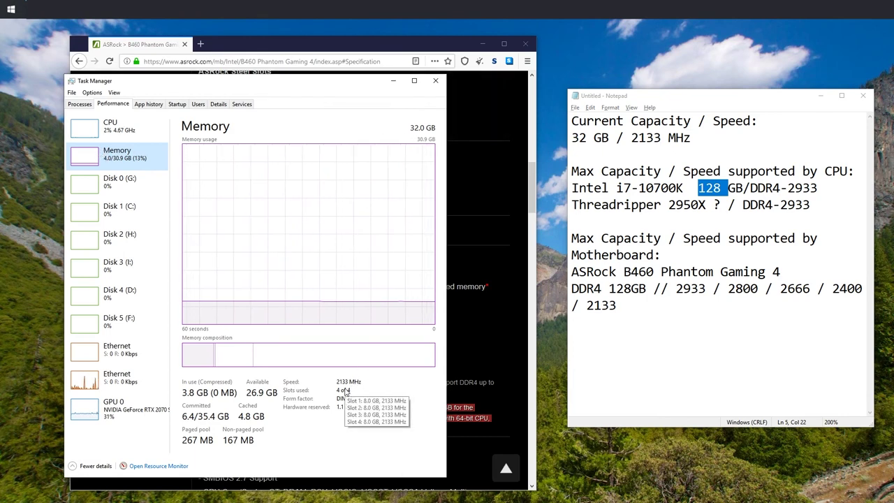
pyautogui.click(439, 82)
# Step: Go to the B460 Phantom Gaming 4 Support section's Download list, then its Manual downloads
pyautogui.scroll(5, 339, 162)
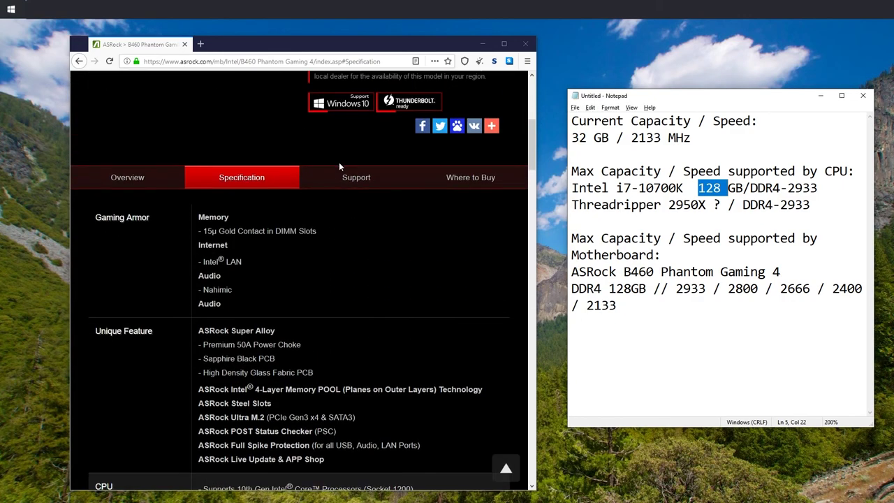
pyautogui.scroll(3, 256, 363)
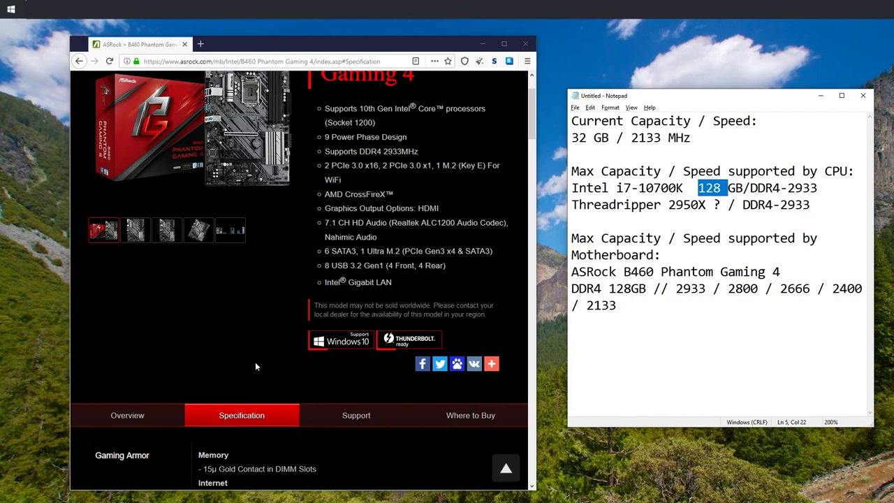
pyautogui.click(359, 409)
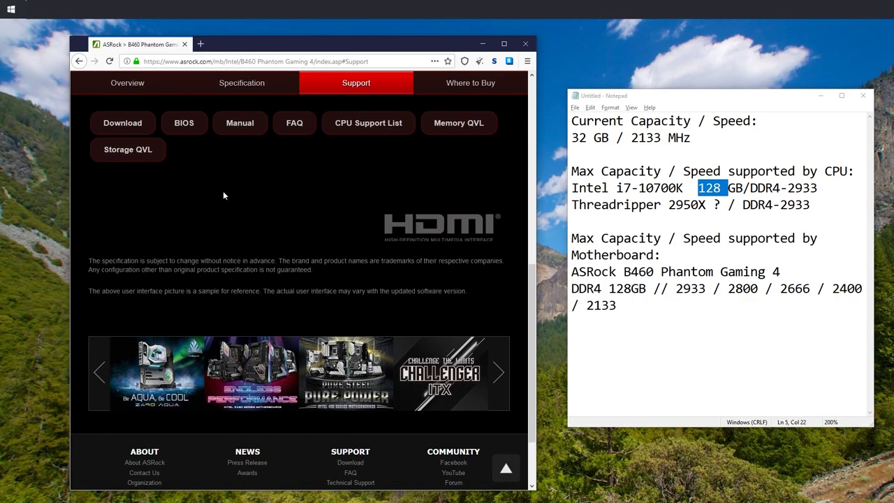
pyautogui.click(135, 136)
pyautogui.click(241, 124)
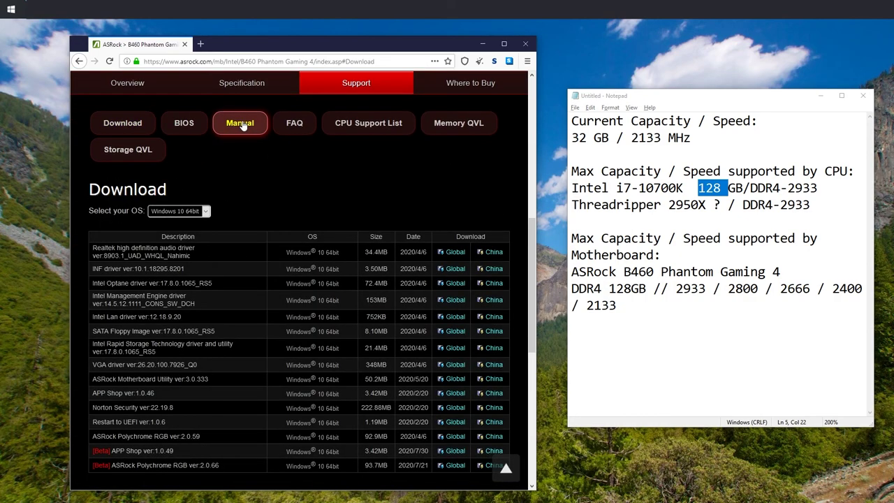